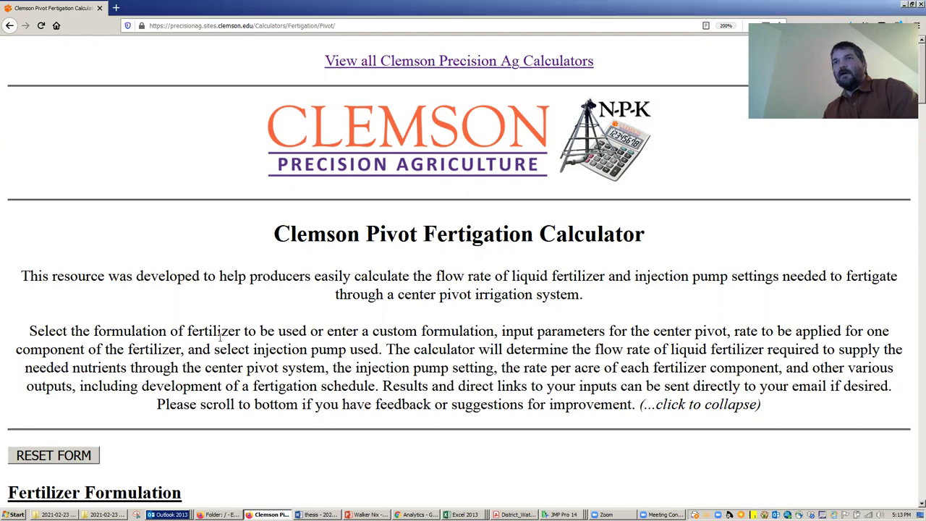
- Highlight the calculator title and browse the fertilizer product list without changing it
{"action": "scroll", "coordinate": [217, 318], "scroll_direction": "down", "scroll_amount": 3}
{"action": "scroll", "coordinate": [238, 298], "scroll_direction": "up", "scroll_amount": 3}
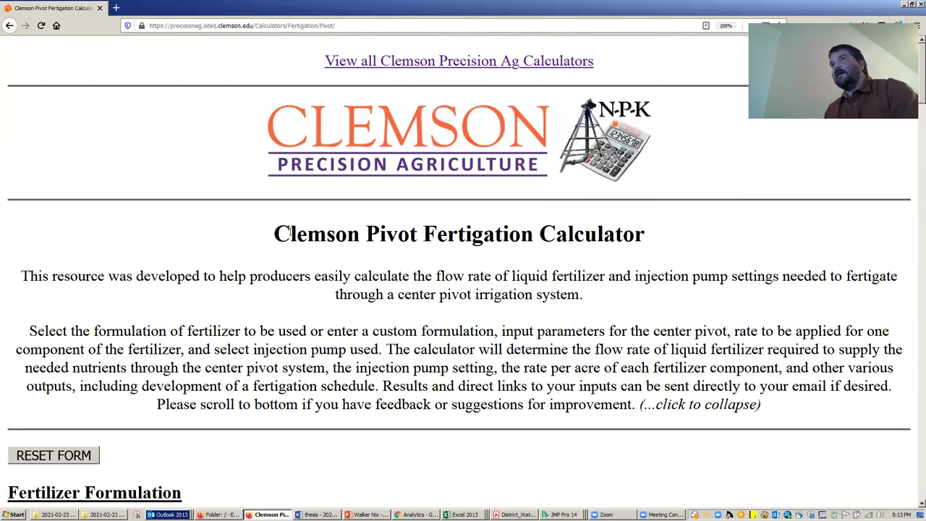
{"action": "left_click_drag", "start_coordinate": [276, 233], "coordinate": [666, 234]}
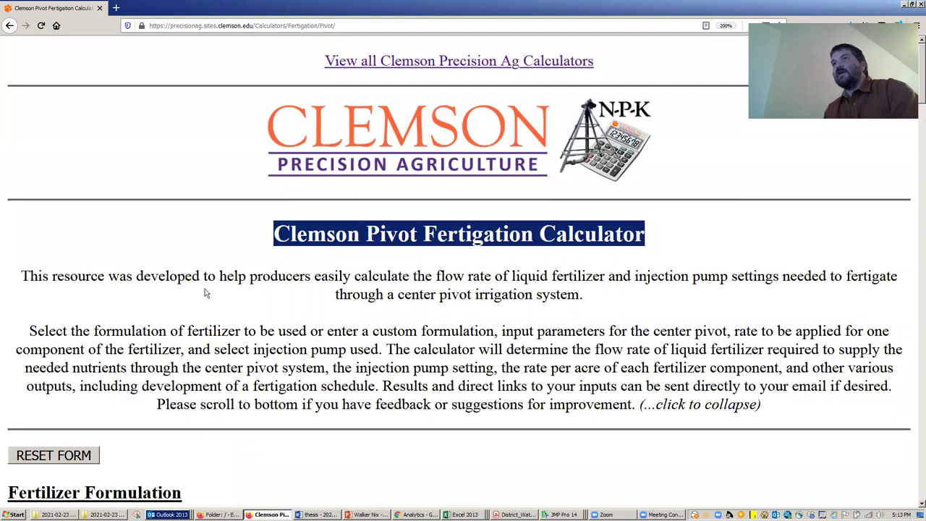
{"action": "scroll", "coordinate": [206, 293], "scroll_direction": "down", "scroll_amount": 2}
{"action": "scroll", "coordinate": [208, 278], "scroll_direction": "down", "scroll_amount": 4}
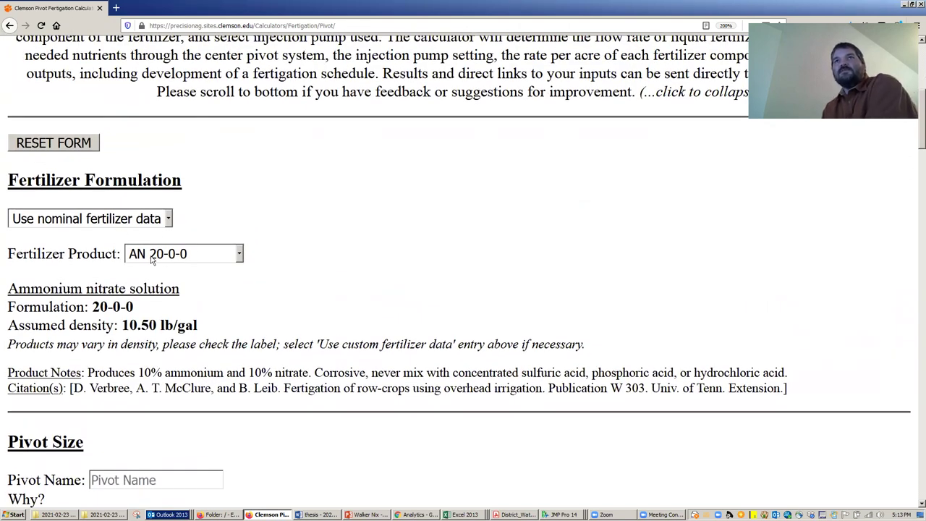
{"action": "left_click", "coordinate": [208, 257]}
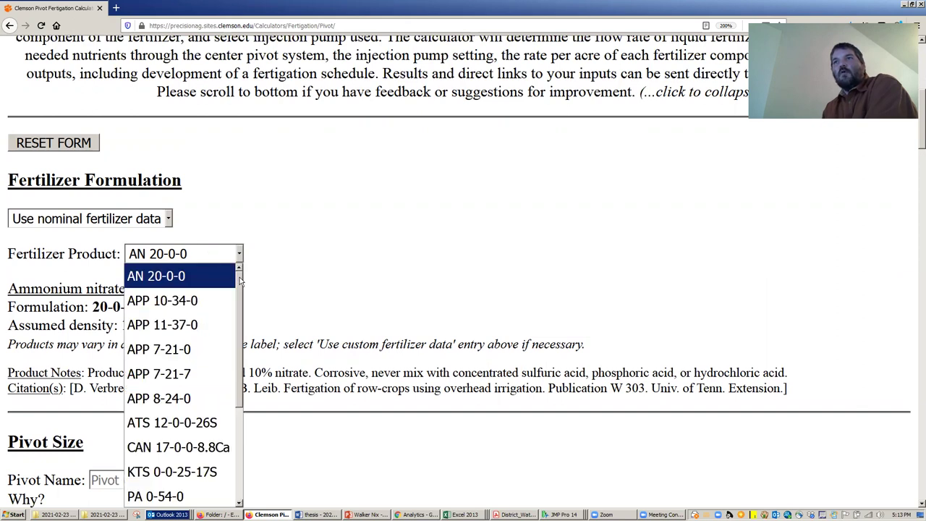
{"action": "left_click_drag", "start_coordinate": [238, 283], "coordinate": [239, 259]}
{"action": "left_click", "coordinate": [238, 254]}
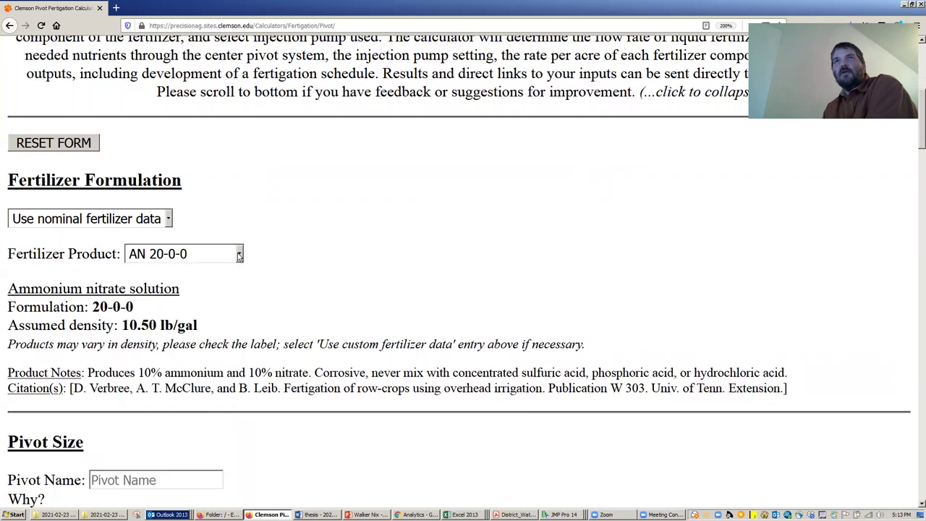
- Try custom fertilizer data and its 4th-nutrient options, then revert to nominal data
{"action": "left_click", "coordinate": [168, 218]}
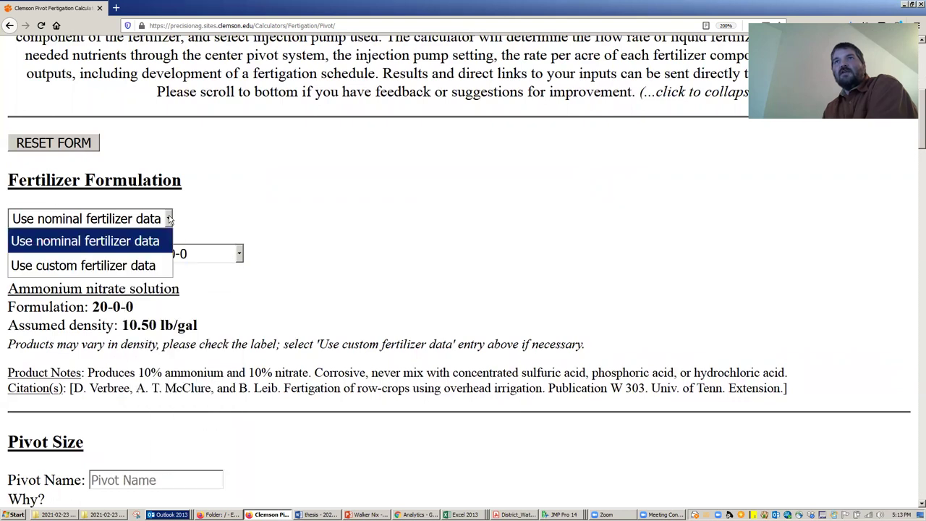
{"action": "left_click", "coordinate": [120, 267]}
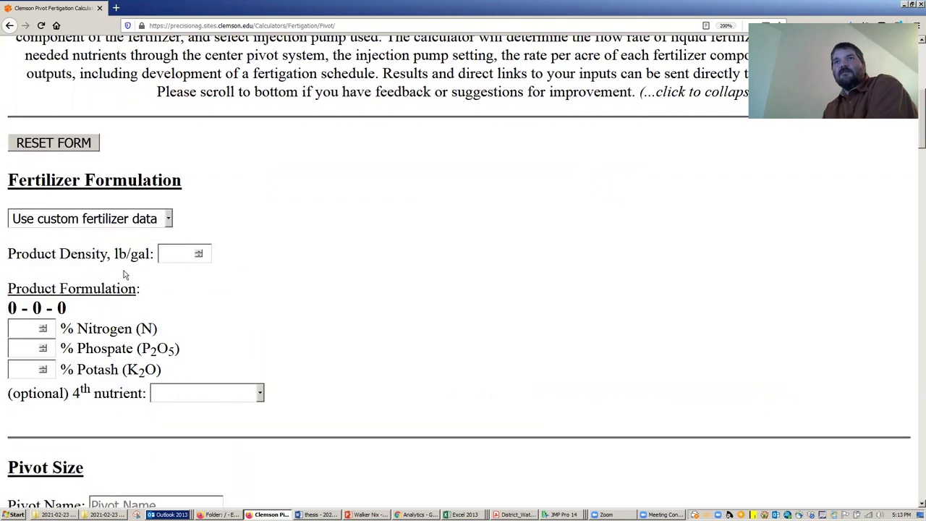
{"action": "left_click", "coordinate": [258, 395]}
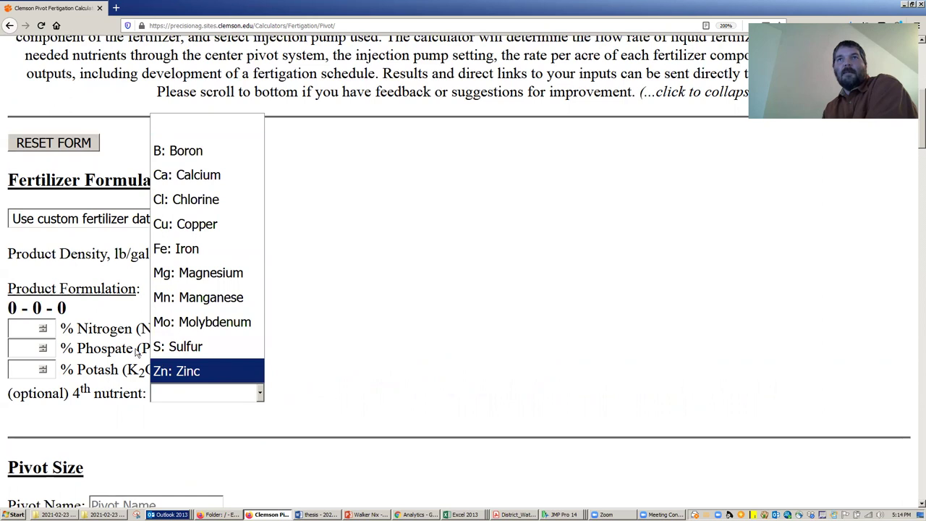
{"action": "left_click", "coordinate": [403, 304]}
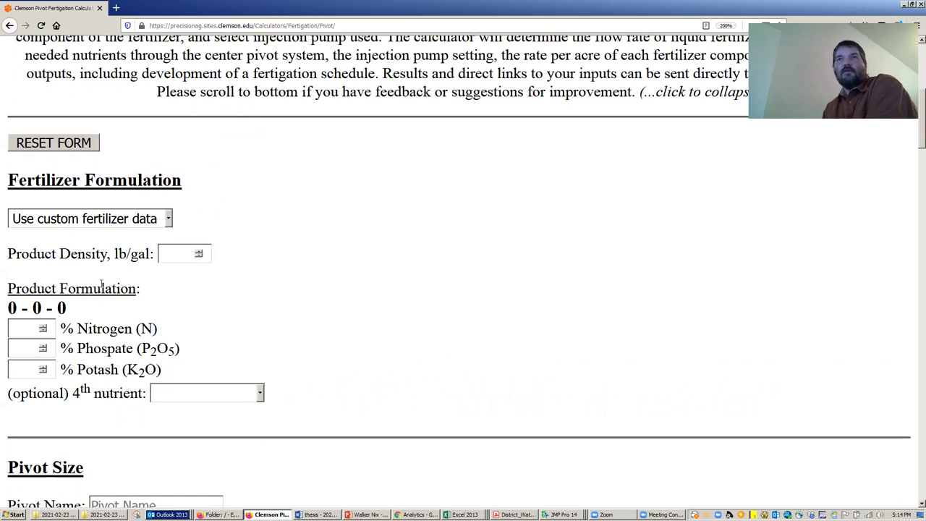
{"action": "left_click", "coordinate": [134, 221]}
{"action": "left_click", "coordinate": [97, 240]}
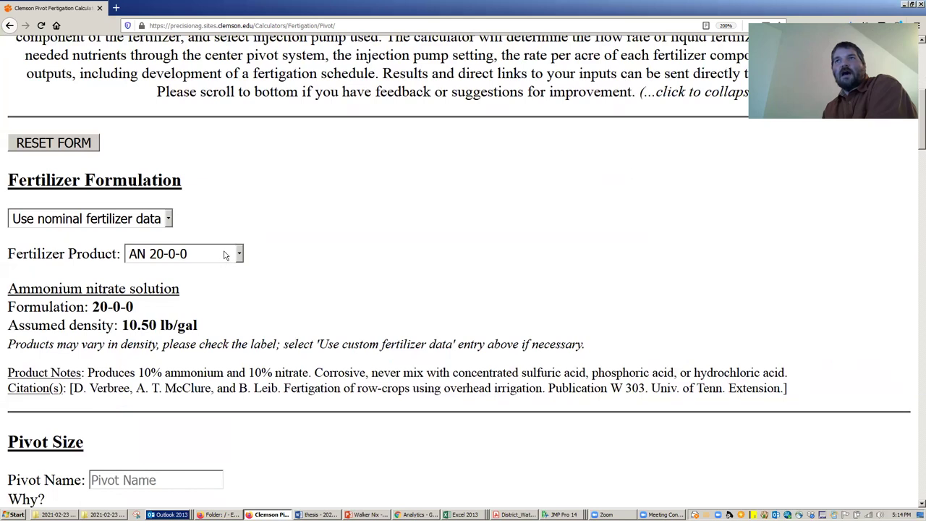
- Select UAN 25-0-0-3S and highlight its assumed 10.52 lb/gal density
{"action": "left_click", "coordinate": [227, 254]}
{"action": "scroll", "coordinate": [200, 337], "scroll_direction": "down", "scroll_amount": 1}
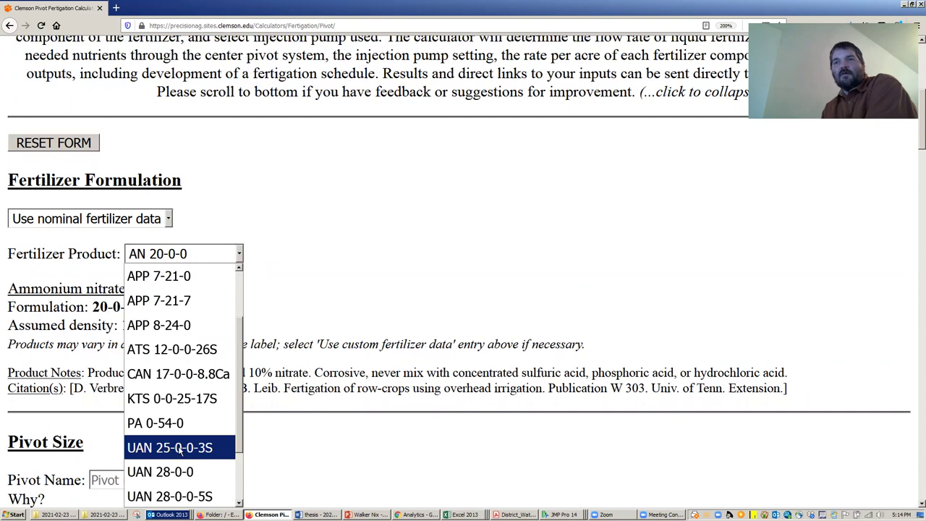
{"action": "left_click", "coordinate": [183, 448]}
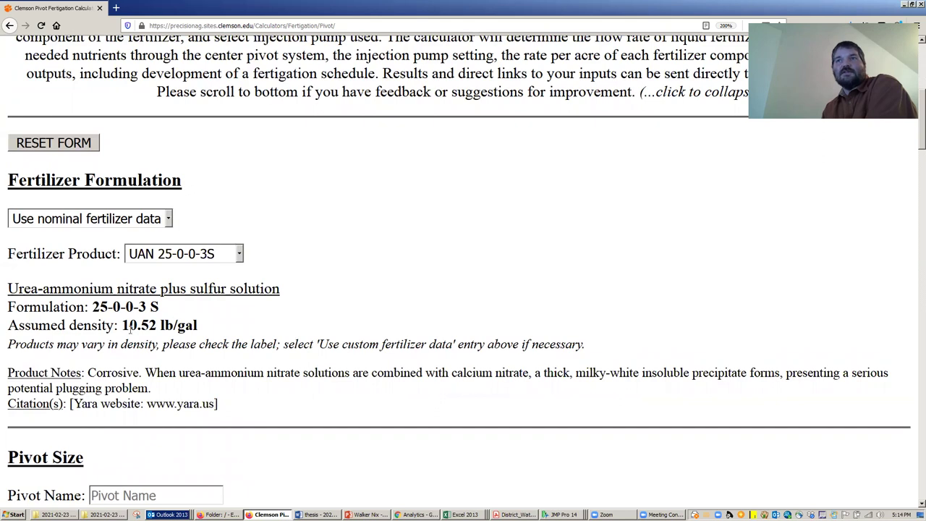
{"action": "left_click_drag", "start_coordinate": [7, 326], "coordinate": [213, 332]}
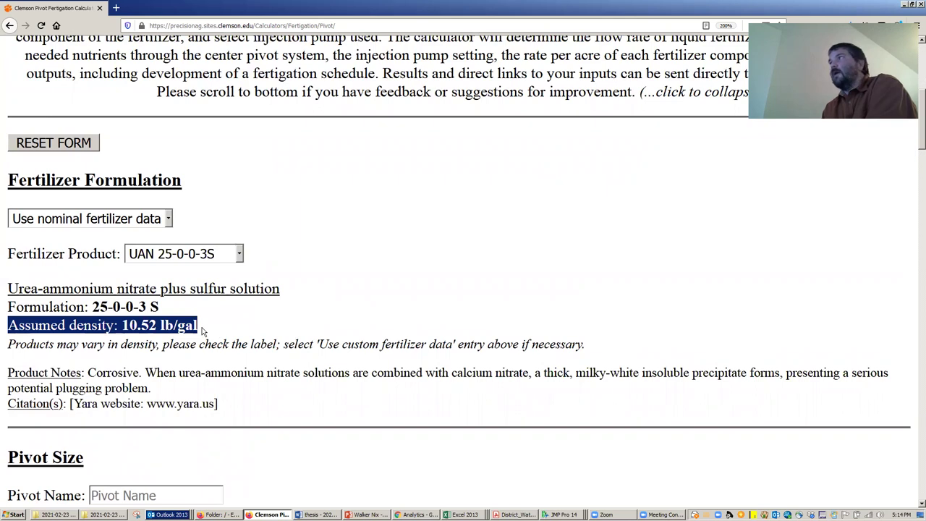
{"action": "left_click", "coordinate": [185, 327]}
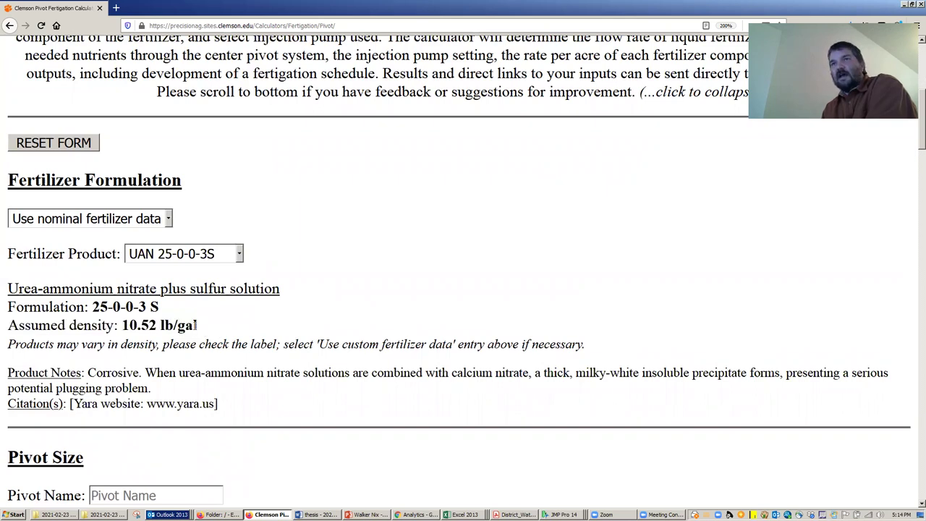
{"action": "left_click_drag", "start_coordinate": [197, 327], "coordinate": [122, 327]}
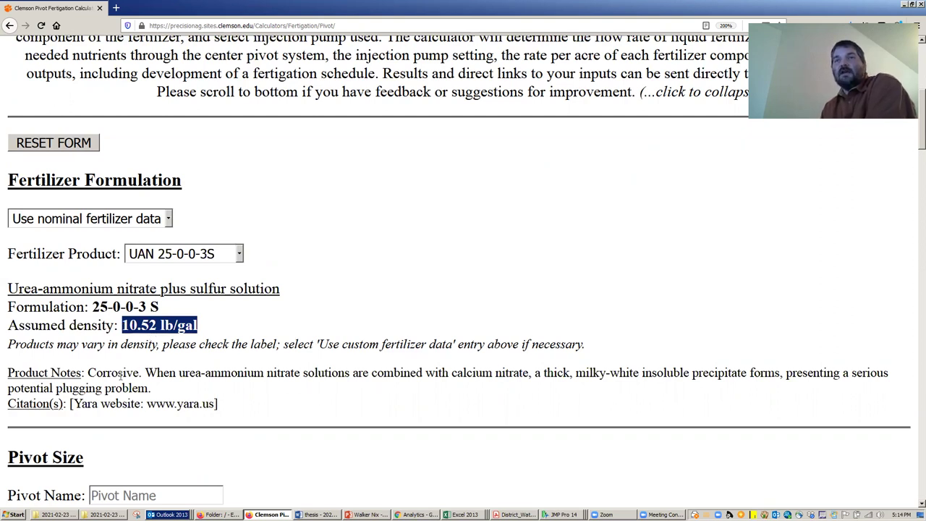
- Name the pivot CP1
{"action": "scroll", "coordinate": [111, 339], "scroll_direction": "down", "scroll_amount": 3}
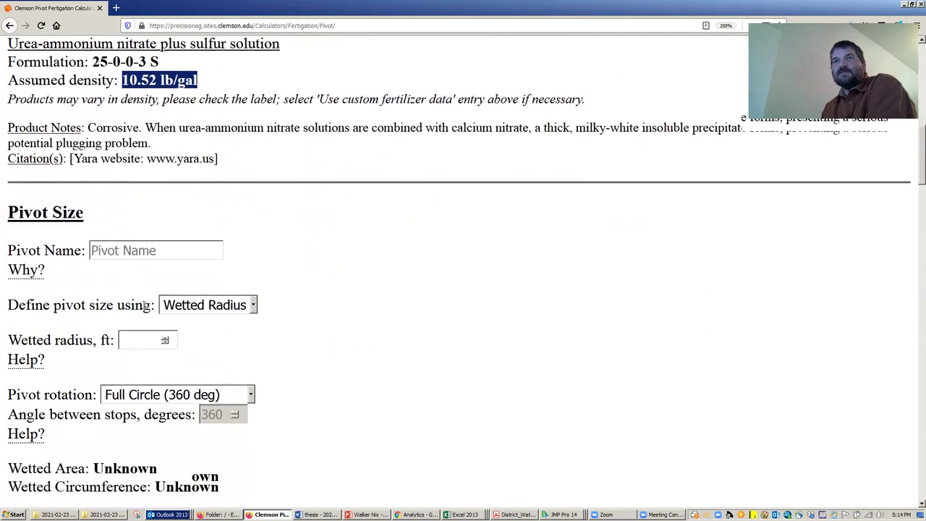
{"action": "scroll", "coordinate": [145, 306], "scroll_direction": "down", "scroll_amount": 1}
{"action": "left_click", "coordinate": [165, 187]}
{"action": "type", "text": "C"}
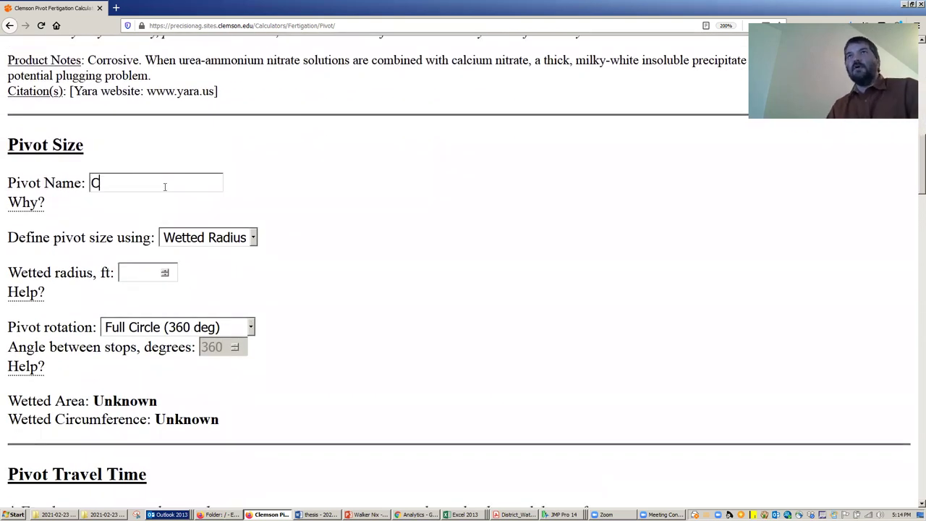
{"action": "type", "text": "P1"}
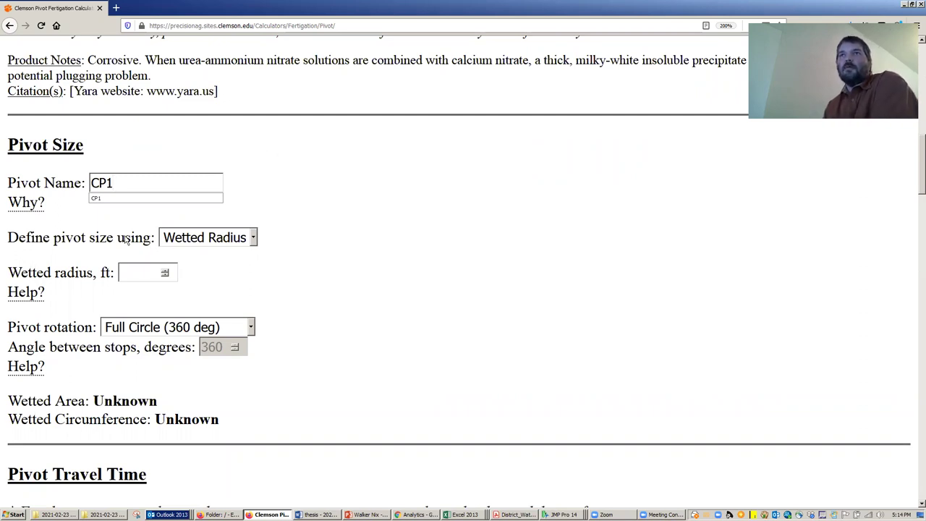
- Size the pivot by a 1000 ft wetted radius with Full Circle (360 deg) rotation
{"action": "left_click", "coordinate": [236, 242]}
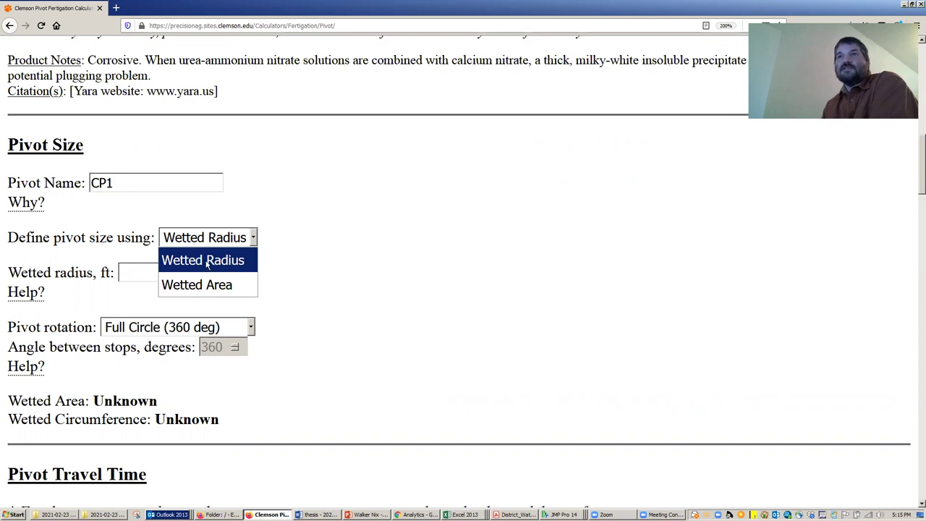
{"action": "left_click", "coordinate": [134, 270]}
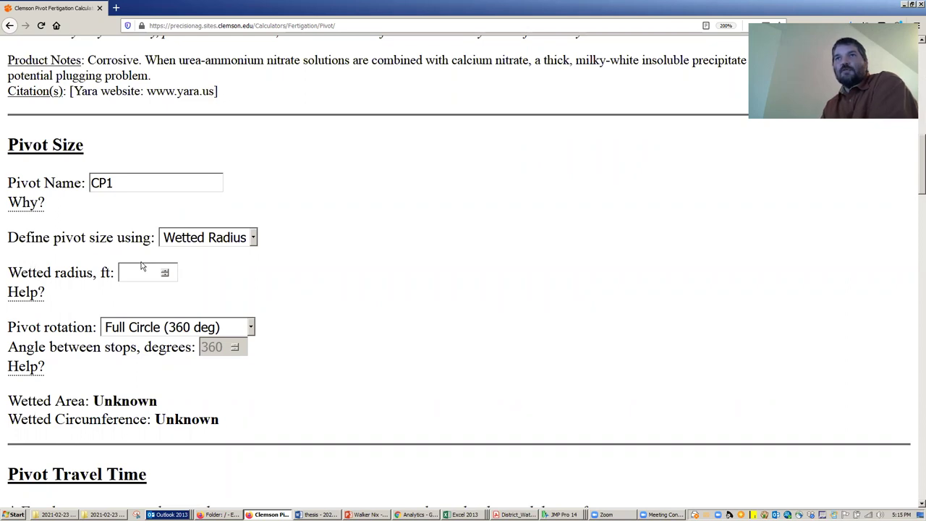
{"action": "left_click", "coordinate": [143, 267]}
{"action": "type", "text": "1000"}
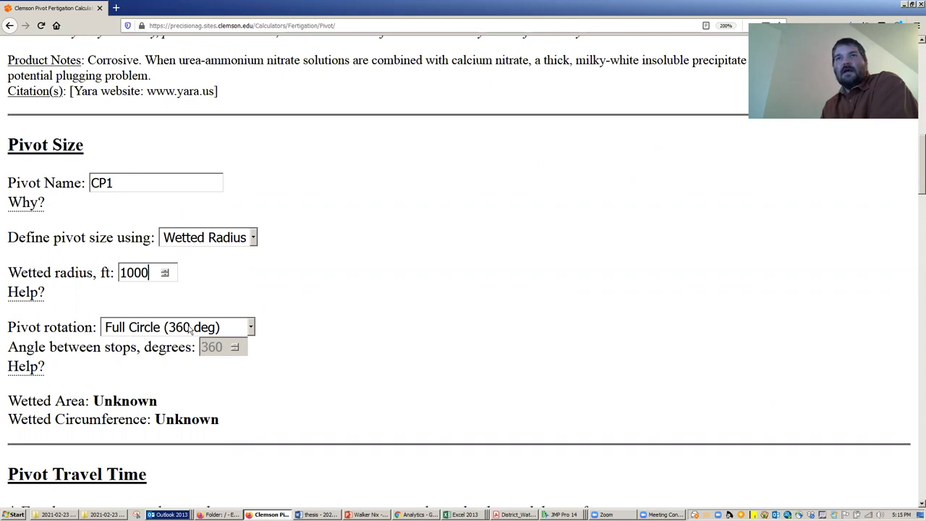
{"action": "left_click", "coordinate": [191, 329]}
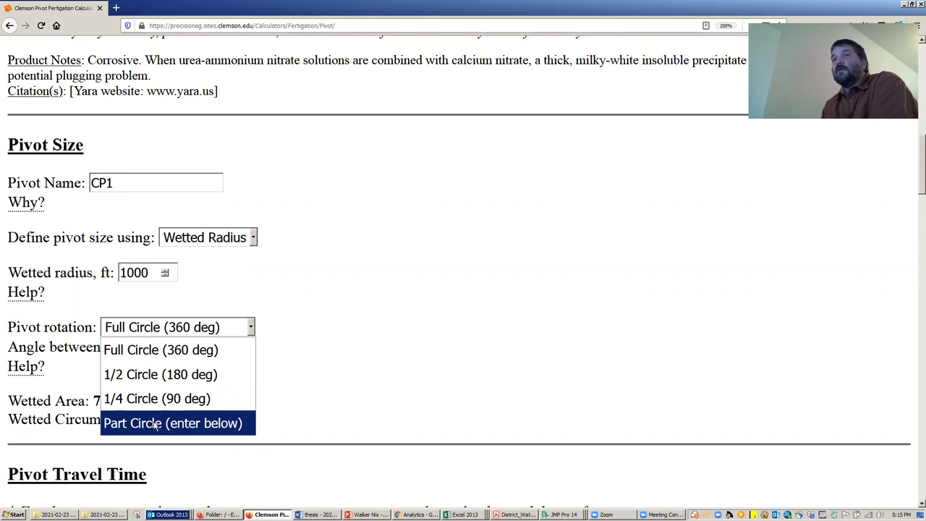
{"action": "left_click", "coordinate": [185, 351]}
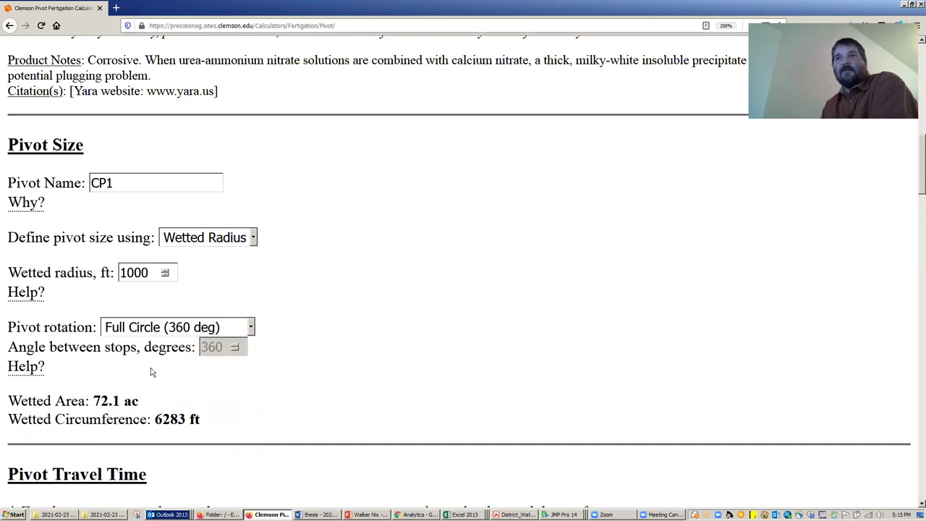
{"action": "scroll", "coordinate": [150, 395], "scroll_direction": "down", "scroll_amount": 3}
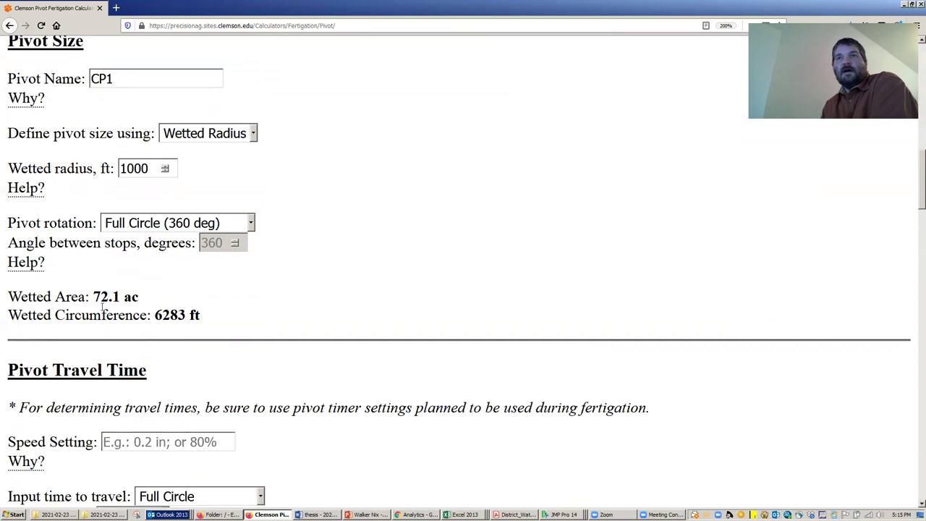
{"action": "left_click_drag", "start_coordinate": [94, 296], "coordinate": [138, 297]}
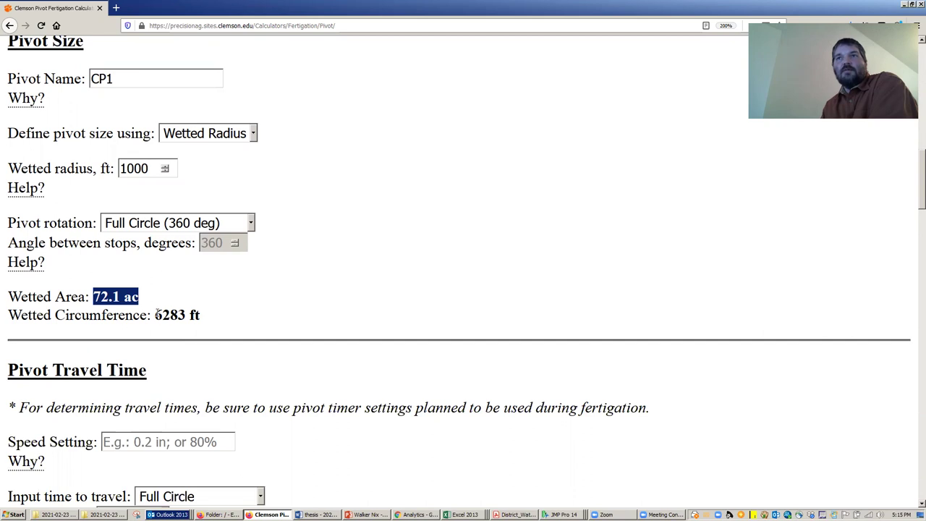
- Set the pivot speed setting to 80%
{"action": "scroll", "coordinate": [242, 335], "scroll_direction": "down", "scroll_amount": 9}
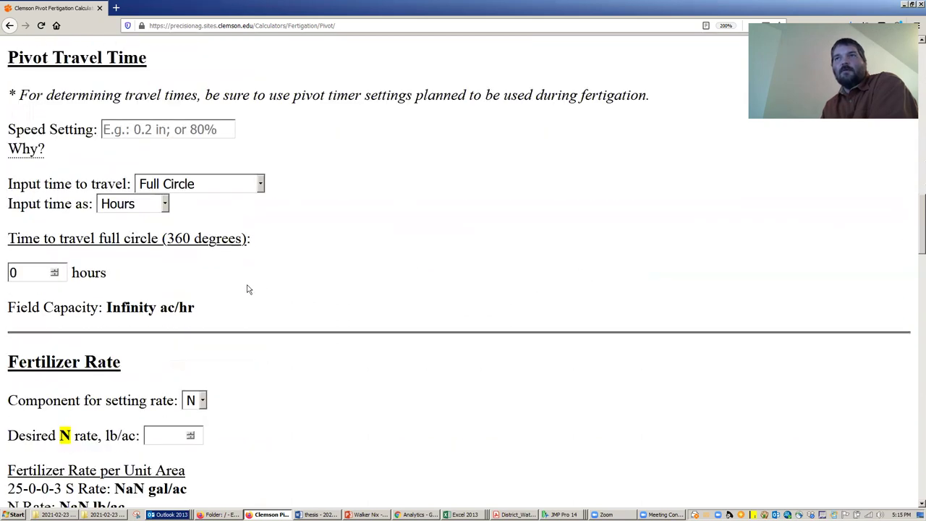
{"action": "left_click", "coordinate": [146, 129]}
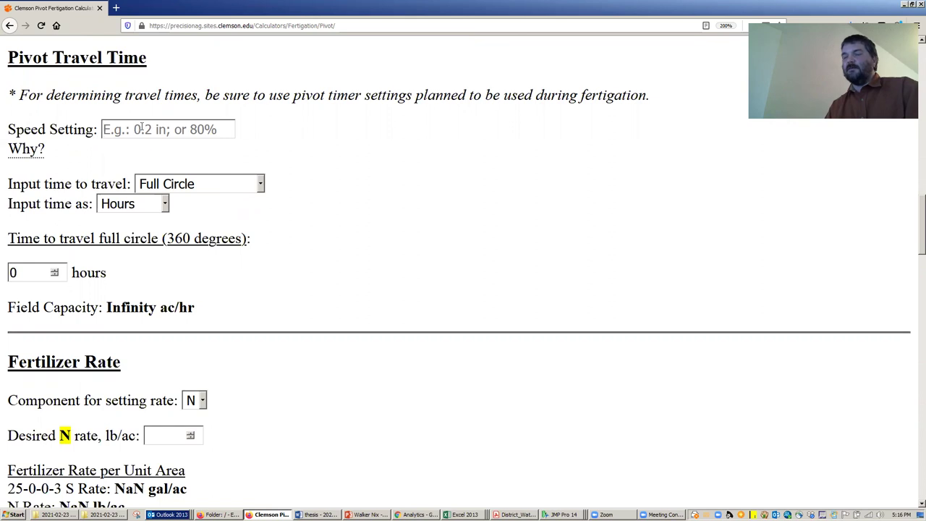
{"action": "type", "text": "80"}
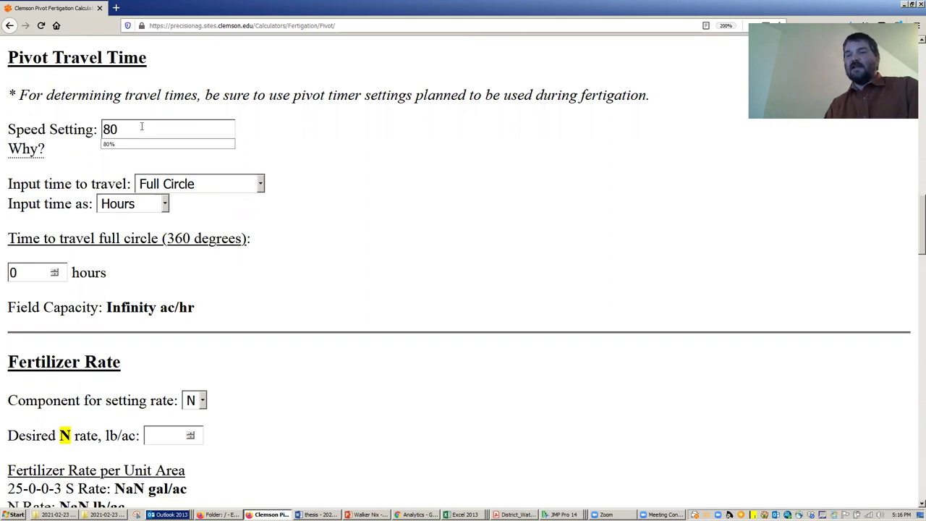
{"action": "type", "text": "%"}
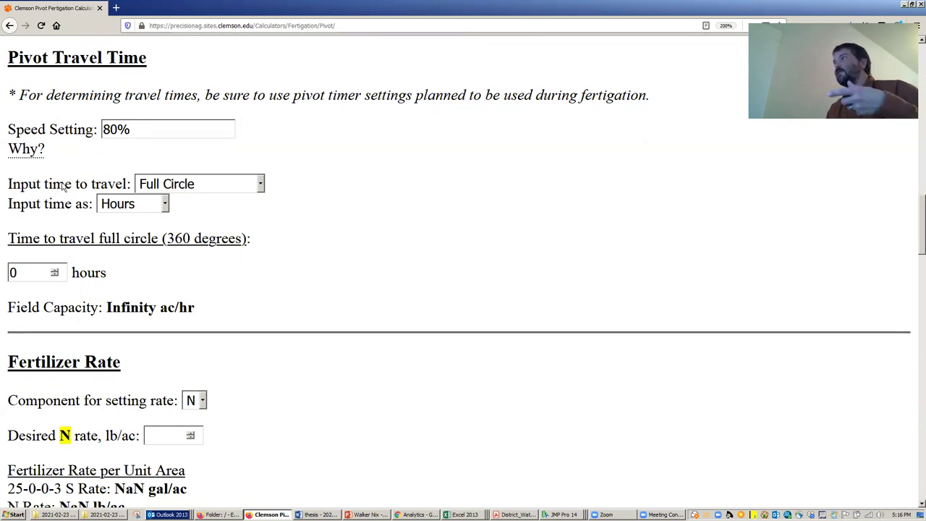
- Keep Full Circle basis and enter a 6-hour travel time, giving 12.02 ac/hr
{"action": "left_click", "coordinate": [166, 187]}
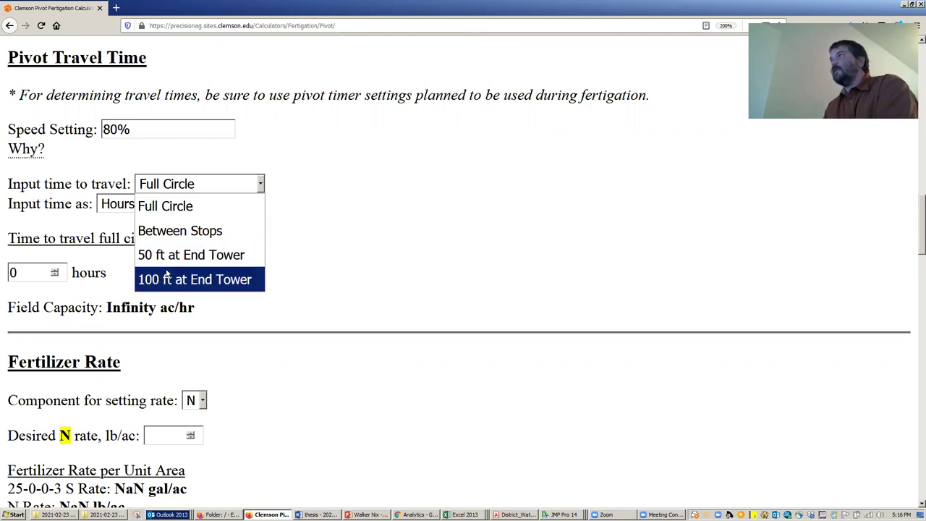
{"action": "left_click", "coordinate": [178, 210]}
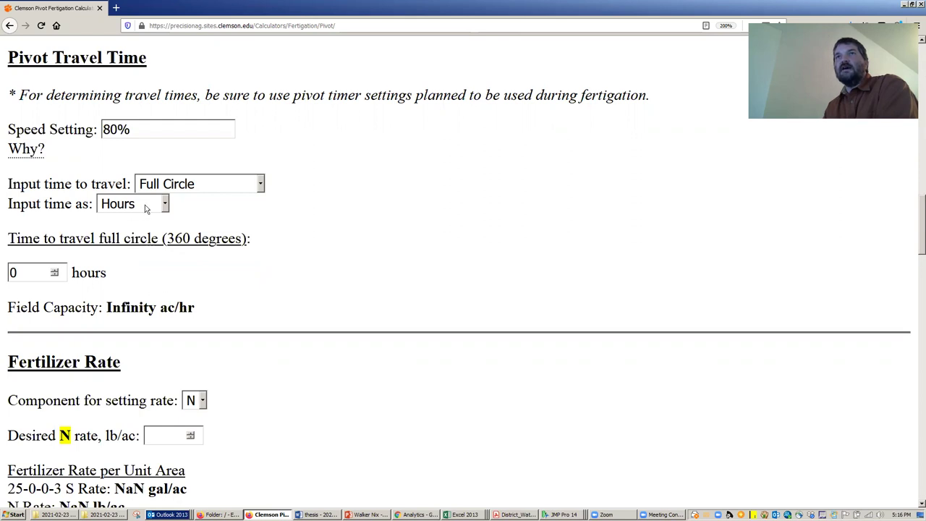
{"action": "double_click", "coordinate": [38, 272]}
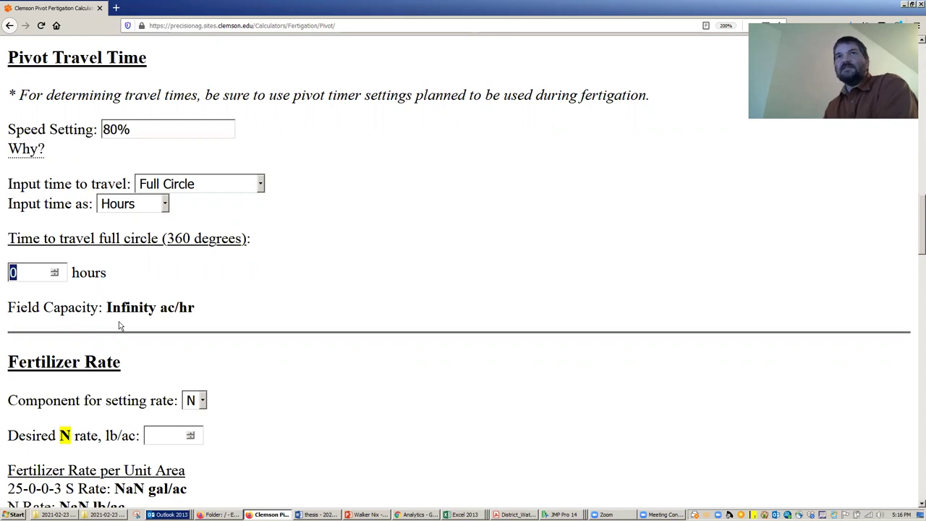
{"action": "type", "text": "6"}
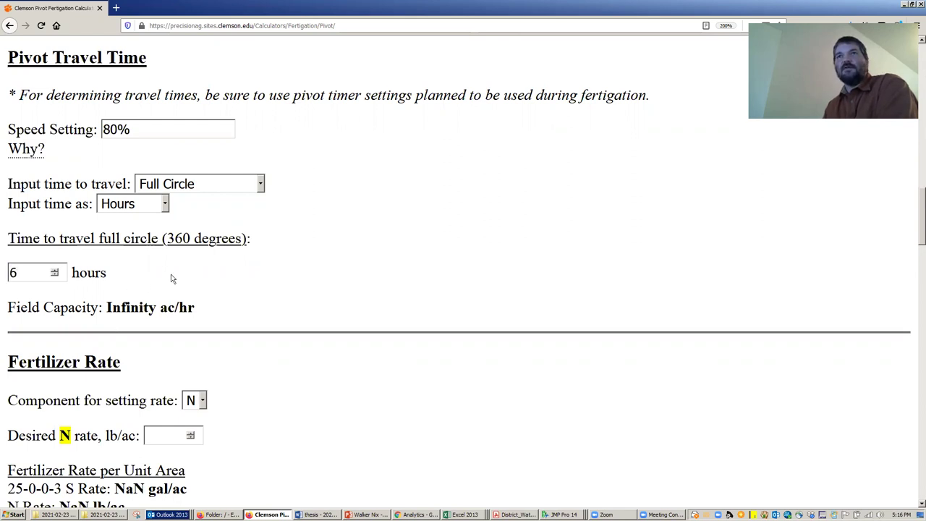
{"action": "left_click", "coordinate": [192, 274]}
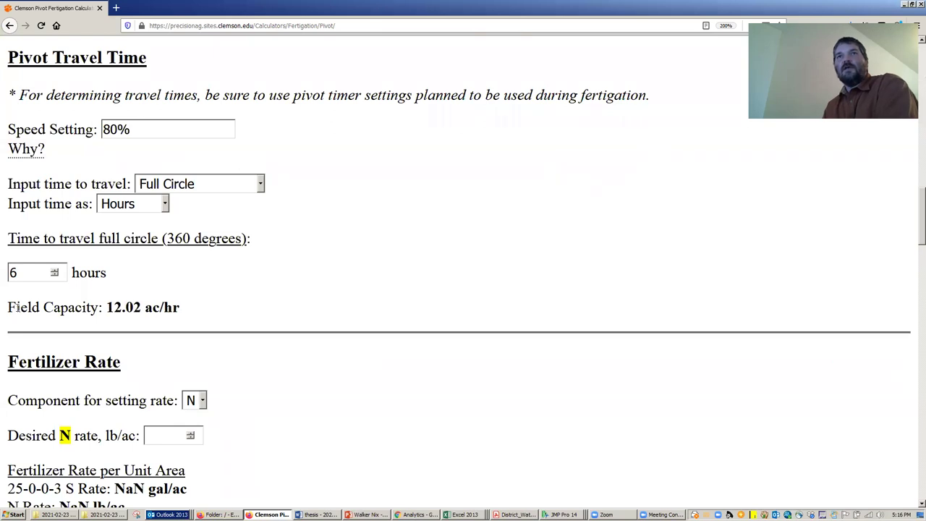
{"action": "left_click_drag", "start_coordinate": [9, 308], "coordinate": [192, 314]}
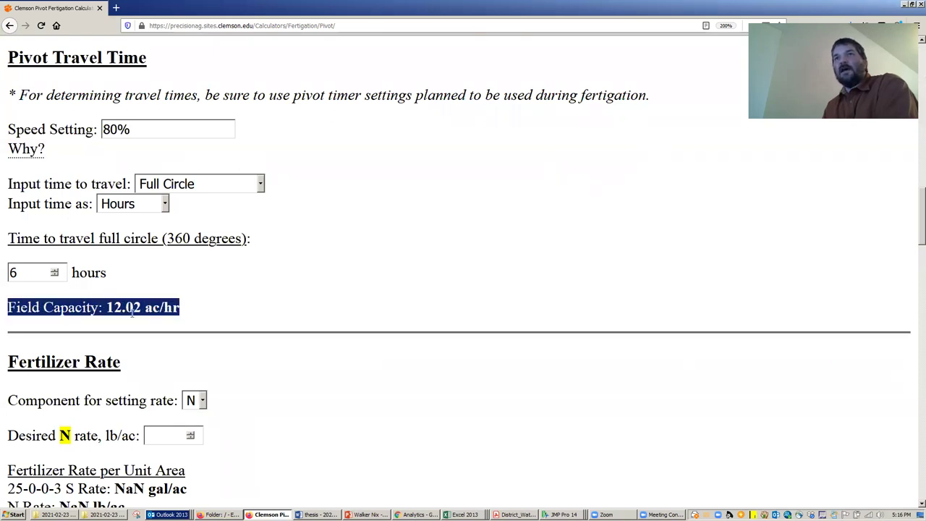
{"action": "left_click", "coordinate": [108, 308]}
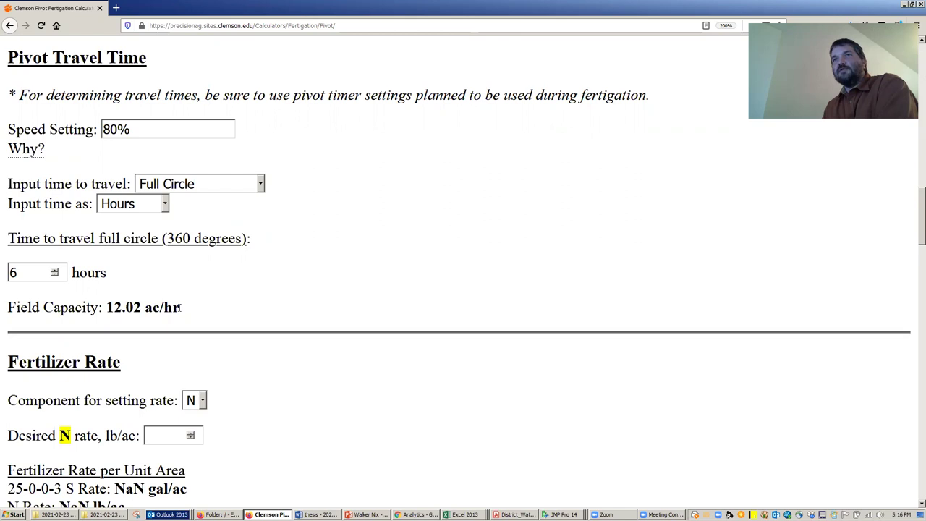
{"action": "scroll", "coordinate": [227, 283], "scroll_direction": "down", "scroll_amount": 3}
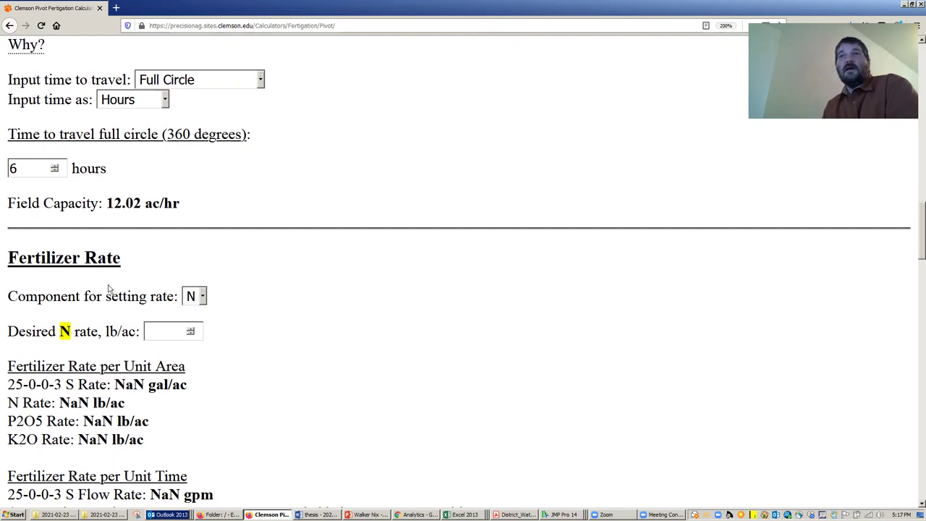
- Keep N as the rate-setting component and enter a desired N rate of 20 lb/ac
{"action": "scroll", "coordinate": [107, 285], "scroll_direction": "down", "scroll_amount": 3}
{"action": "left_click_drag", "start_coordinate": [11, 154], "coordinate": [173, 199]}
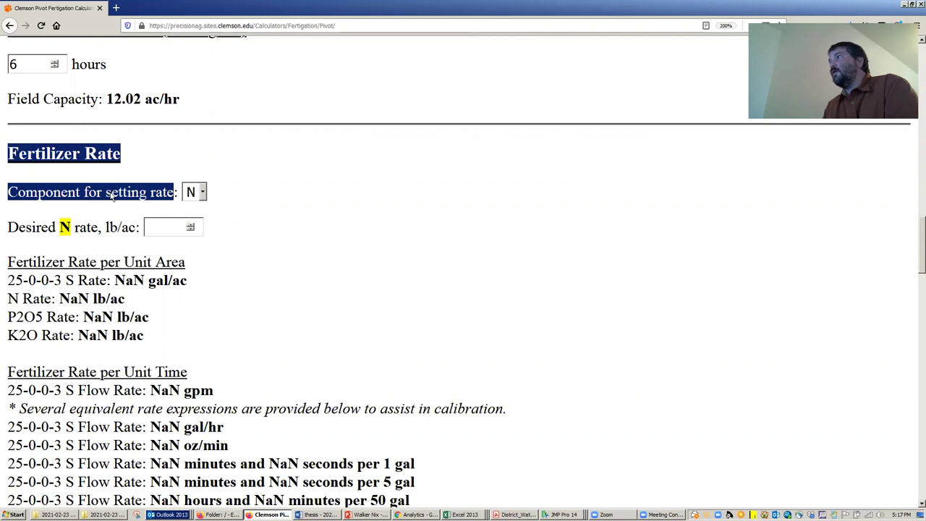
{"action": "left_click", "coordinate": [202, 193]}
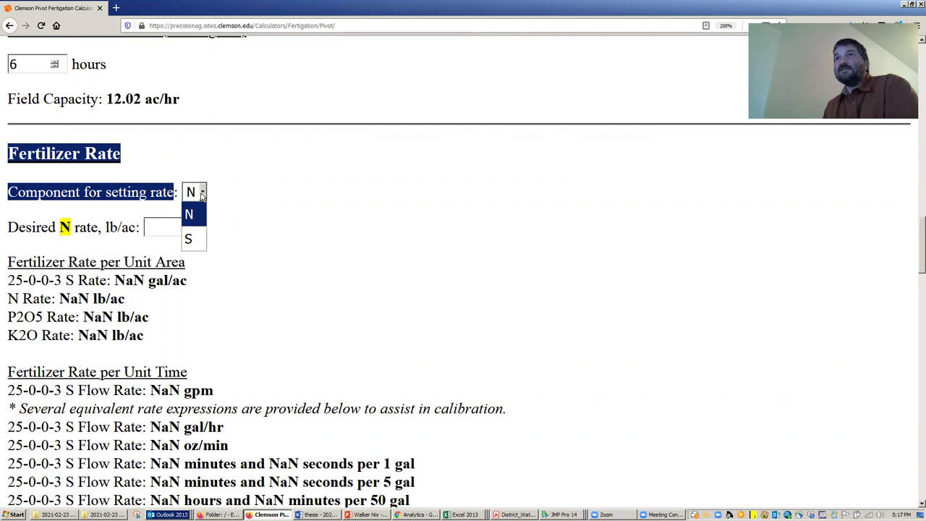
{"action": "left_click", "coordinate": [199, 214]}
{"action": "left_click", "coordinate": [201, 225]}
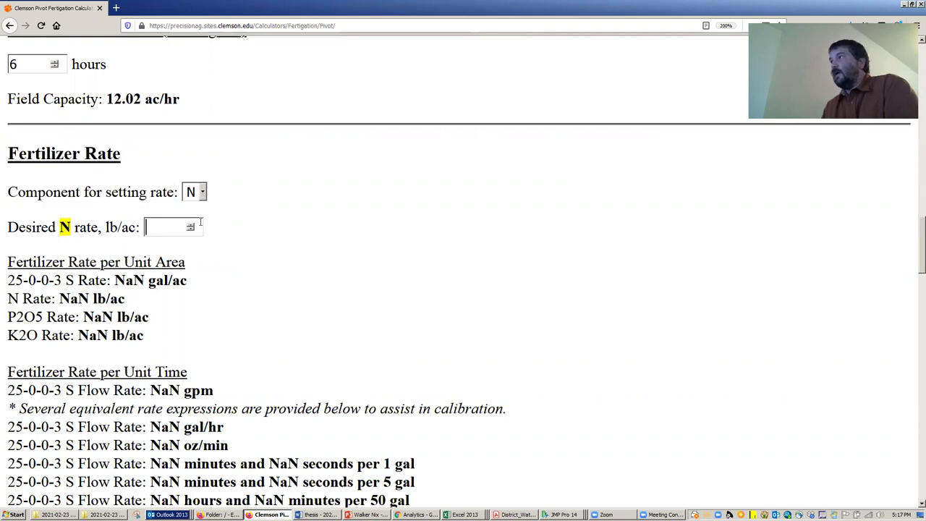
{"action": "type", "text": "20"}
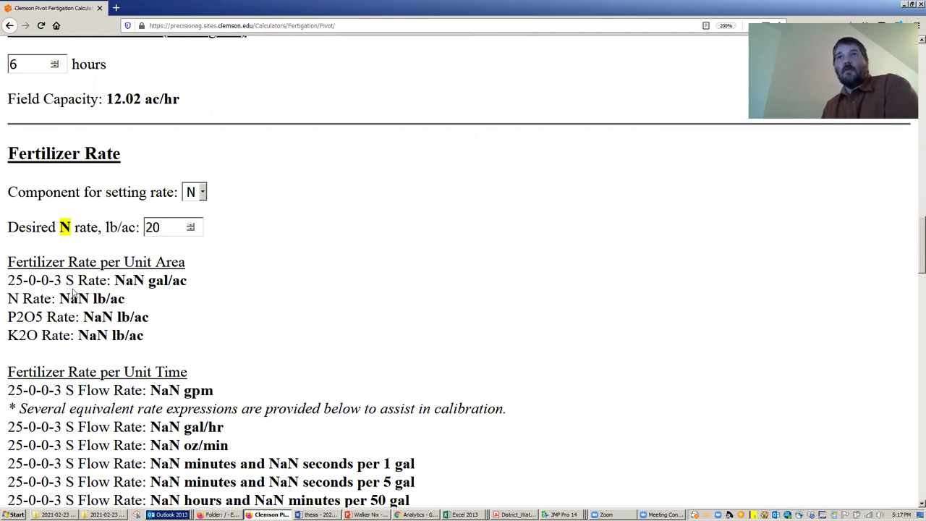
{"action": "left_click", "coordinate": [210, 312]}
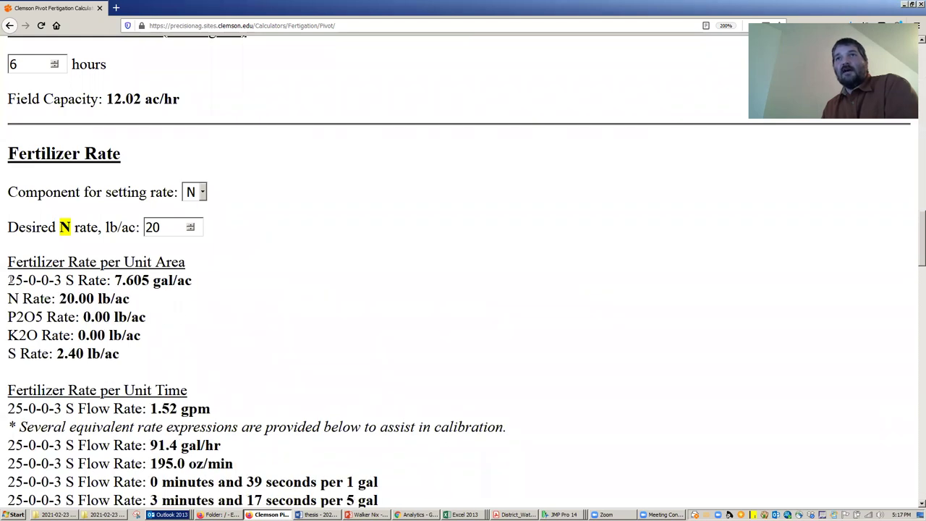
- Review the results: 7.605 gal/ac, 20.00 lb/ac N, other nutrient rates and 12.02 ac/hr
{"action": "left_click_drag", "start_coordinate": [8, 280], "coordinate": [223, 284]}
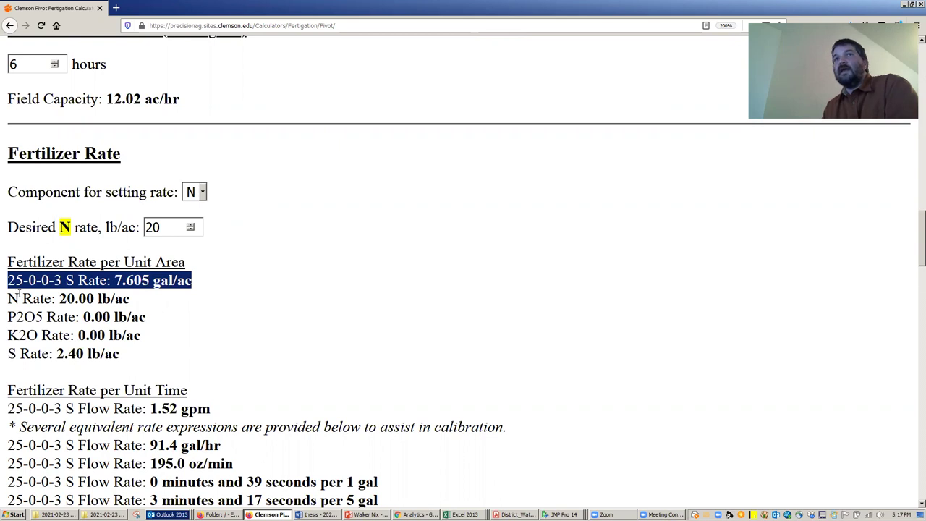
{"action": "left_click_drag", "start_coordinate": [8, 298], "coordinate": [159, 303]}
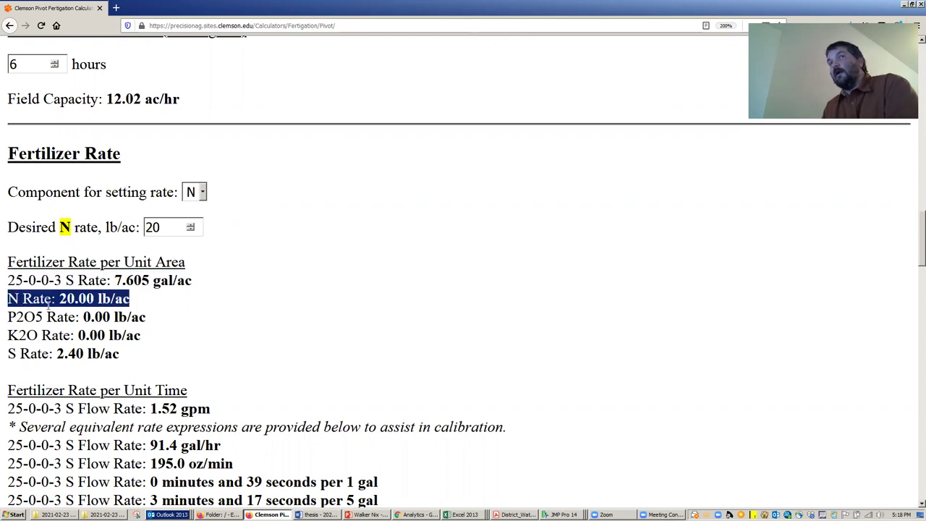
{"action": "left_click", "coordinate": [13, 298]}
{"action": "left_click_drag", "start_coordinate": [13, 299], "coordinate": [141, 299]}
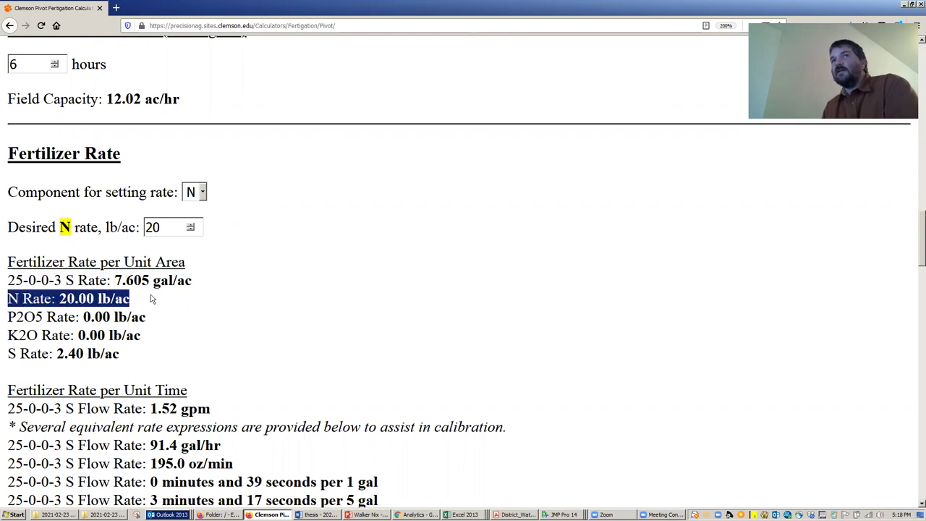
{"action": "left_click_drag", "start_coordinate": [9, 317], "coordinate": [142, 353]}
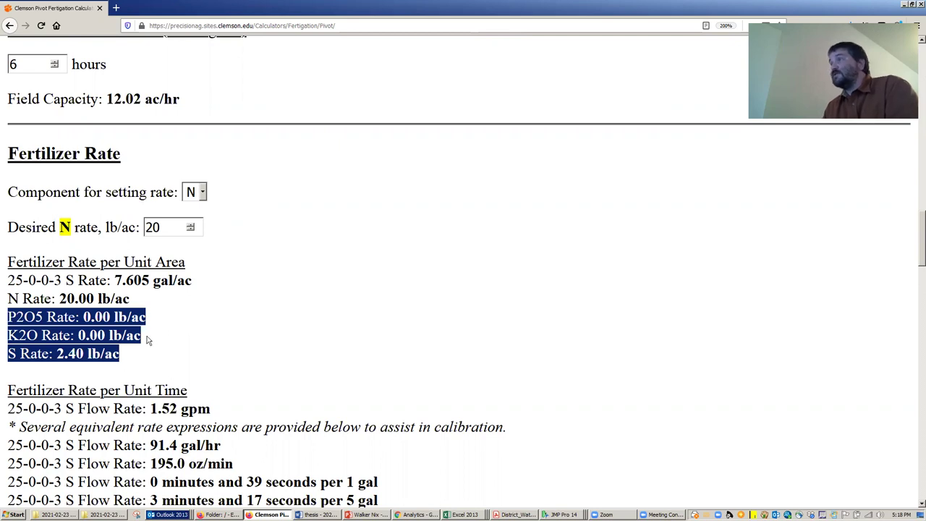
{"action": "scroll", "coordinate": [174, 318], "scroll_direction": "down", "scroll_amount": 3}
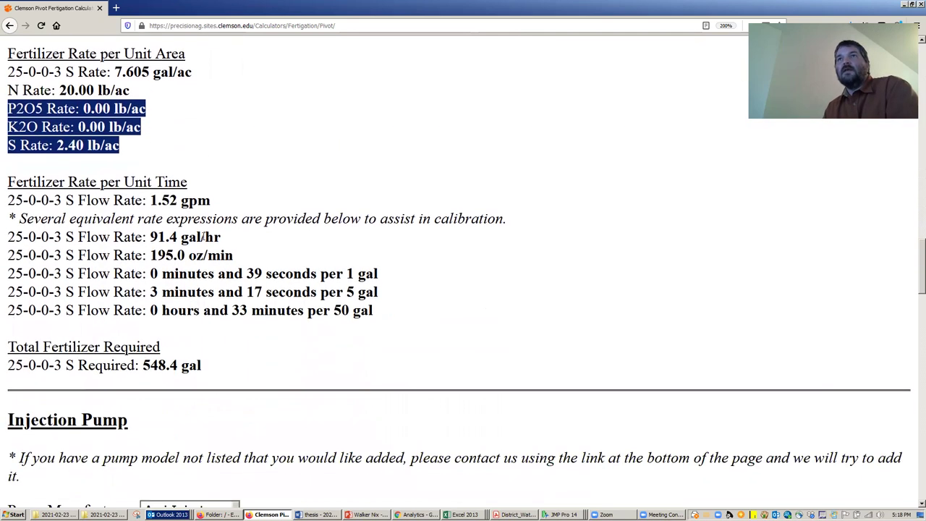
{"action": "scroll", "coordinate": [231, 210], "scroll_direction": "up", "scroll_amount": 3}
{"action": "left_click_drag", "start_coordinate": [114, 280], "coordinate": [212, 287]}
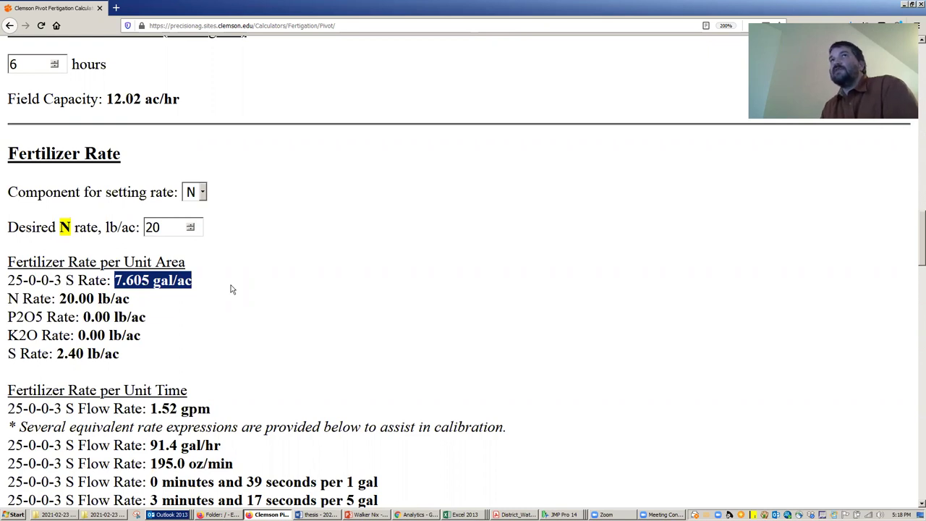
{"action": "left_click_drag", "start_coordinate": [107, 99], "coordinate": [186, 99]}
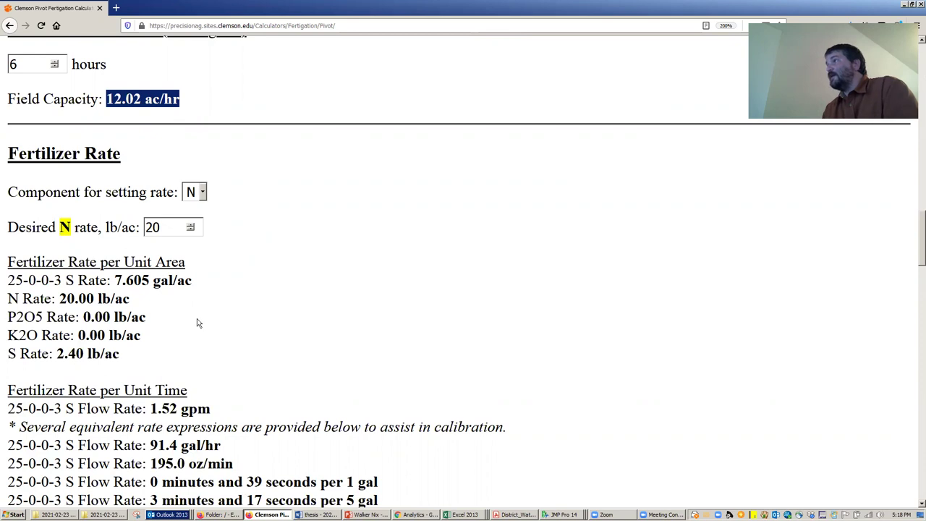
{"action": "scroll", "coordinate": [196, 327], "scroll_direction": "down", "scroll_amount": 3}
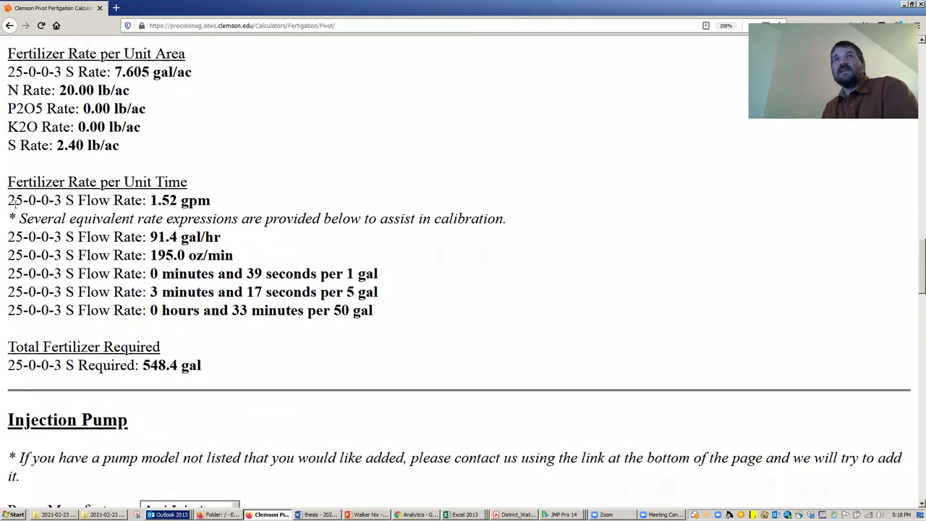
{"action": "left_click_drag", "start_coordinate": [10, 201], "coordinate": [226, 207]}
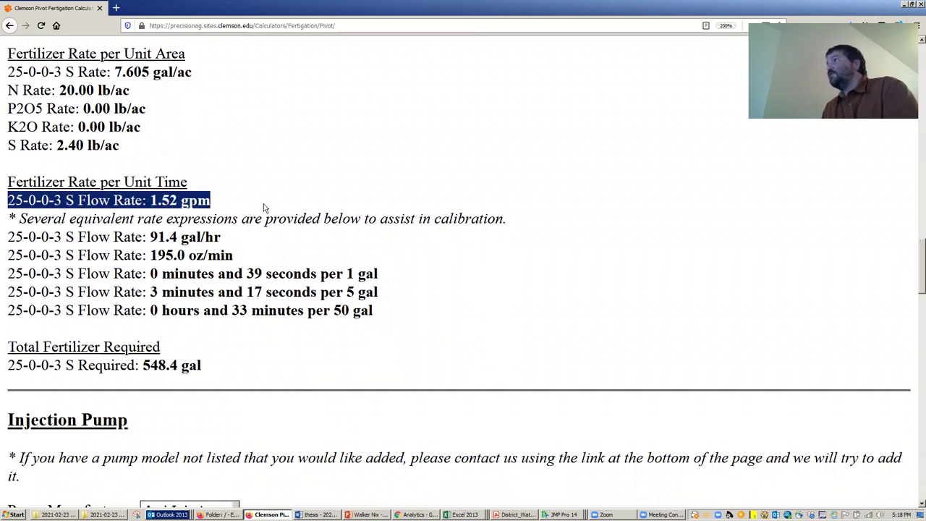
{"action": "left_click", "coordinate": [23, 200]}
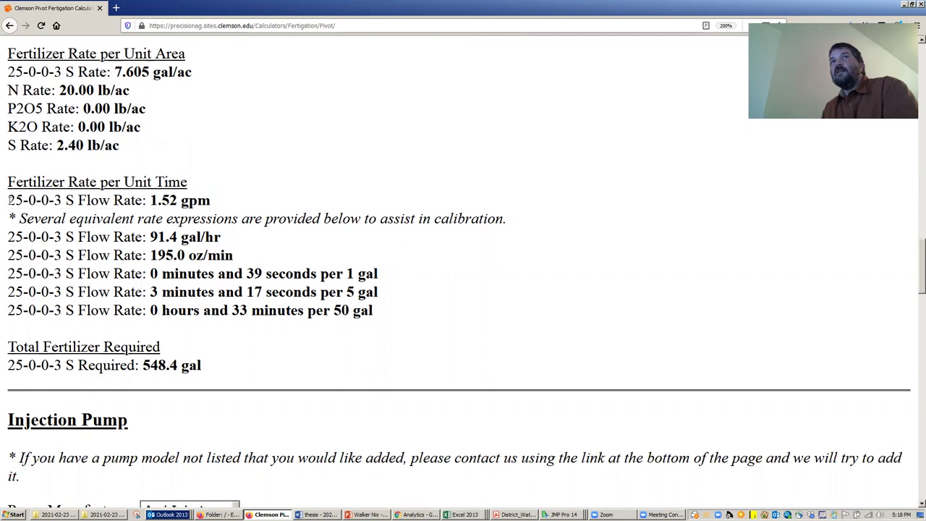
{"action": "left_click_drag", "start_coordinate": [10, 201], "coordinate": [247, 266]}
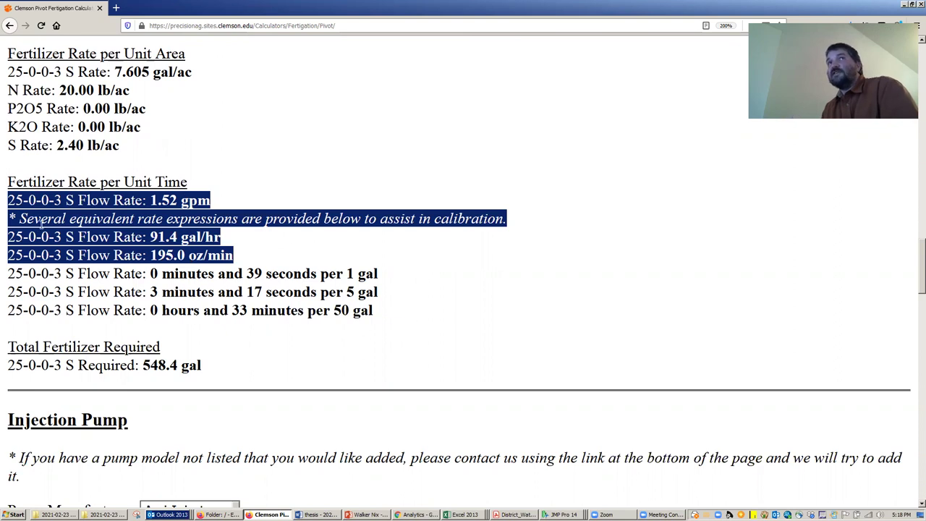
{"action": "left_click_drag", "start_coordinate": [9, 201], "coordinate": [456, 312]}
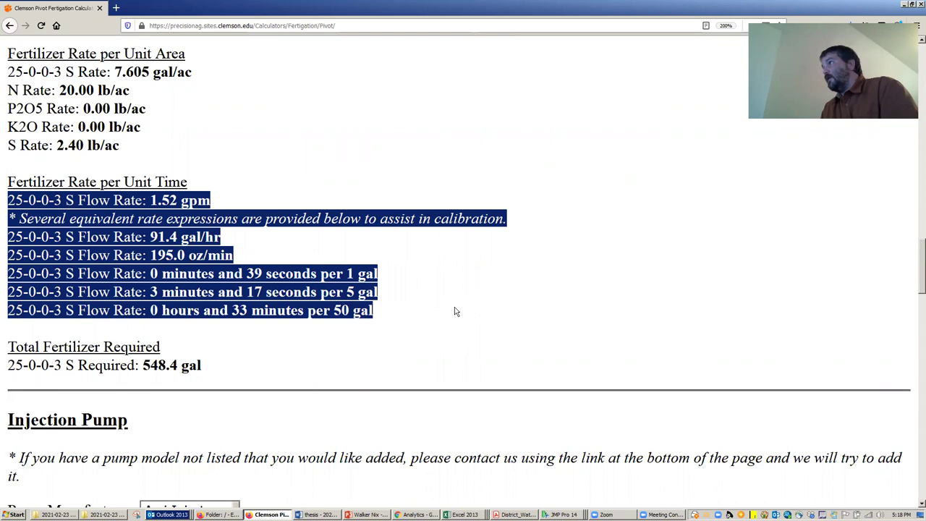
{"action": "left_click", "coordinate": [257, 261]}
{"action": "left_click_drag", "start_coordinate": [257, 255], "coordinate": [9, 201]}
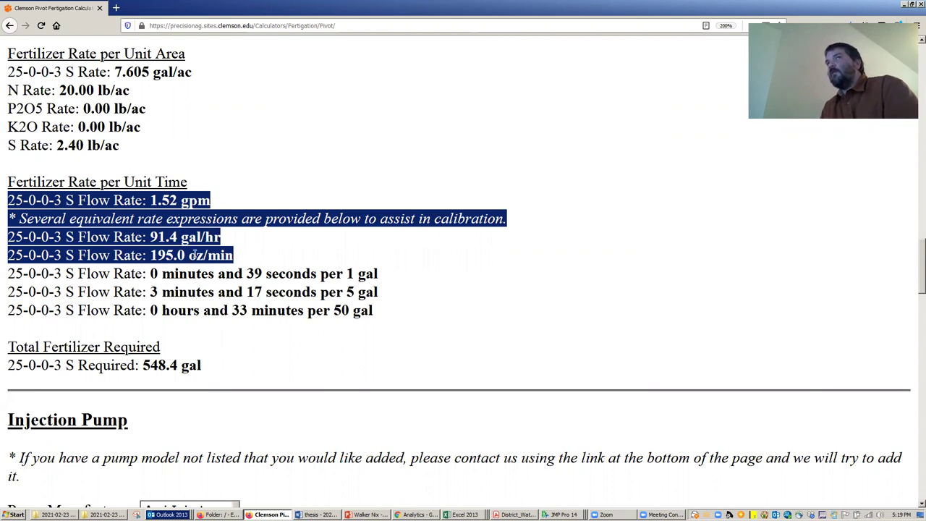
{"action": "left_click_drag", "start_coordinate": [244, 239], "coordinate": [152, 240]}
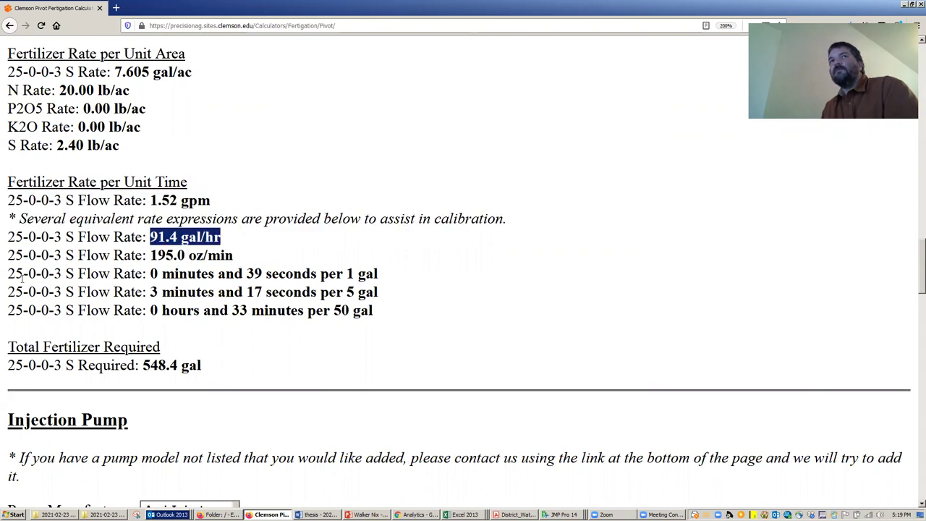
{"action": "left_click_drag", "start_coordinate": [9, 273], "coordinate": [416, 310]}
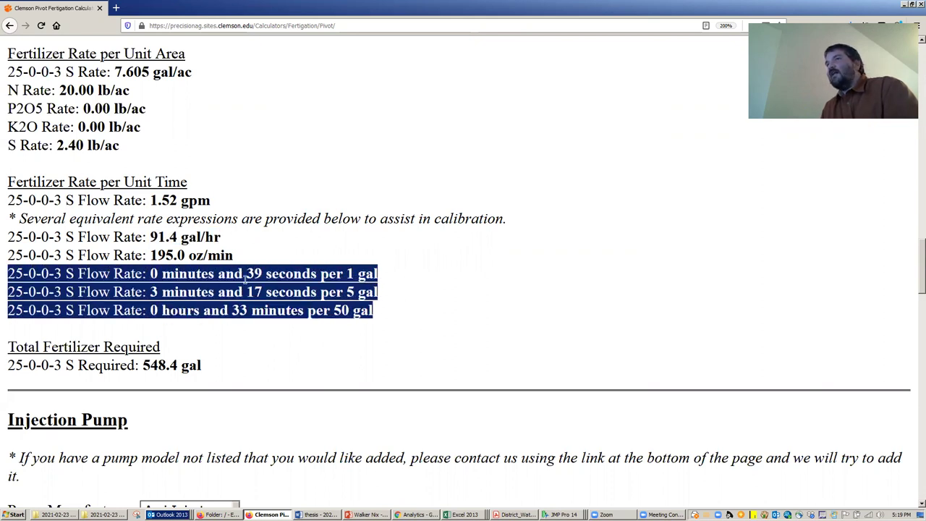
{"action": "left_click", "coordinate": [321, 275]}
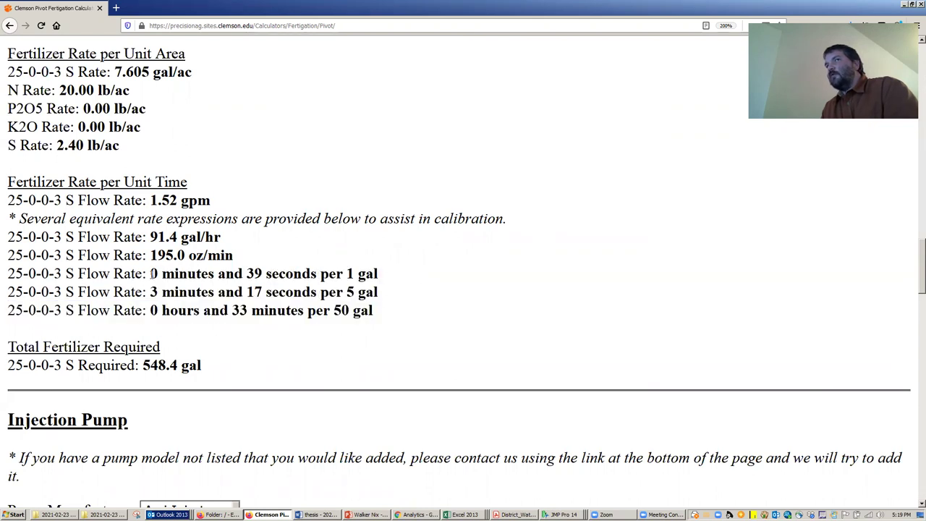
{"action": "left_click_drag", "start_coordinate": [151, 273], "coordinate": [377, 274]}
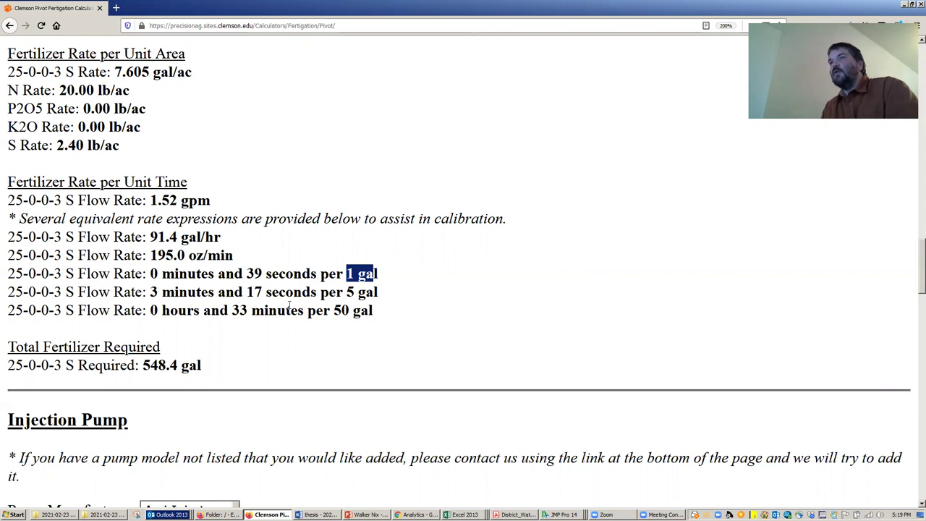
{"action": "scroll", "coordinate": [229, 285], "scroll_direction": "down", "scroll_amount": 2}
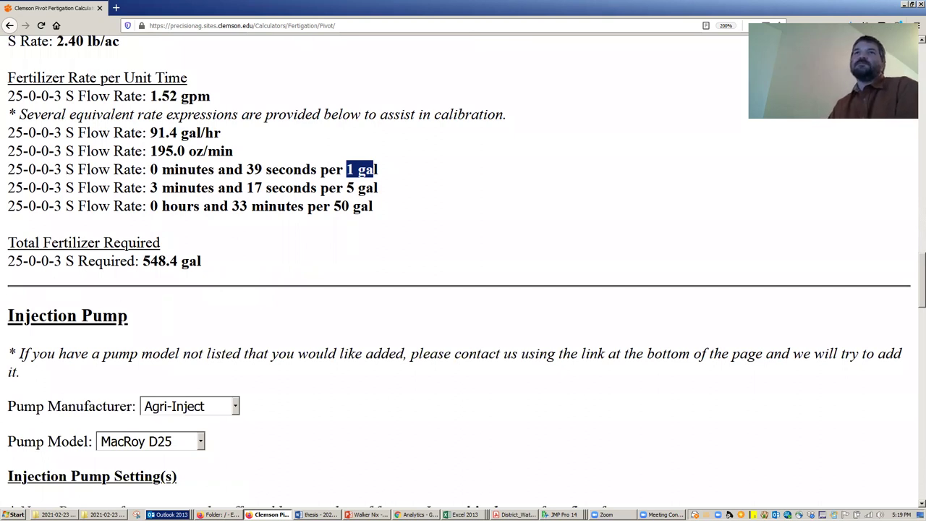
{"action": "left_click_drag", "start_coordinate": [9, 244], "coordinate": [211, 263]}
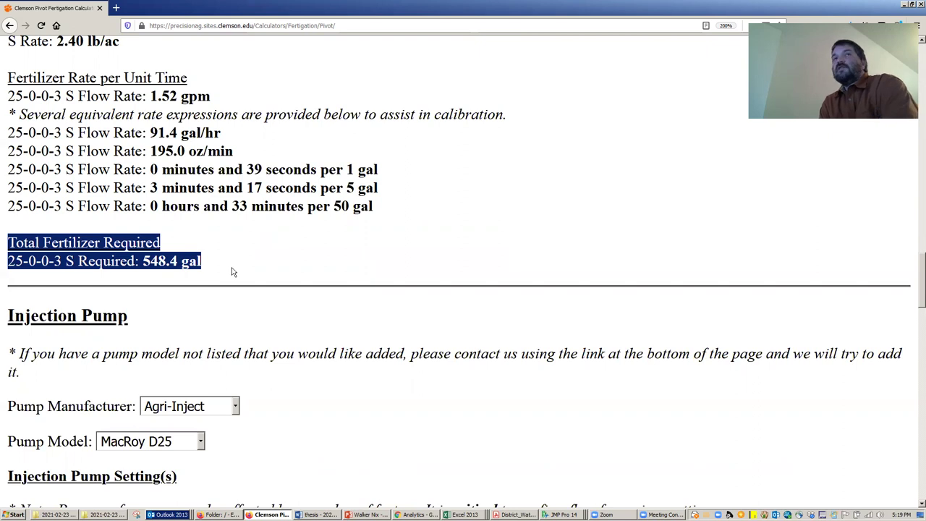
{"action": "scroll", "coordinate": [234, 264], "scroll_direction": "down", "scroll_amount": 3}
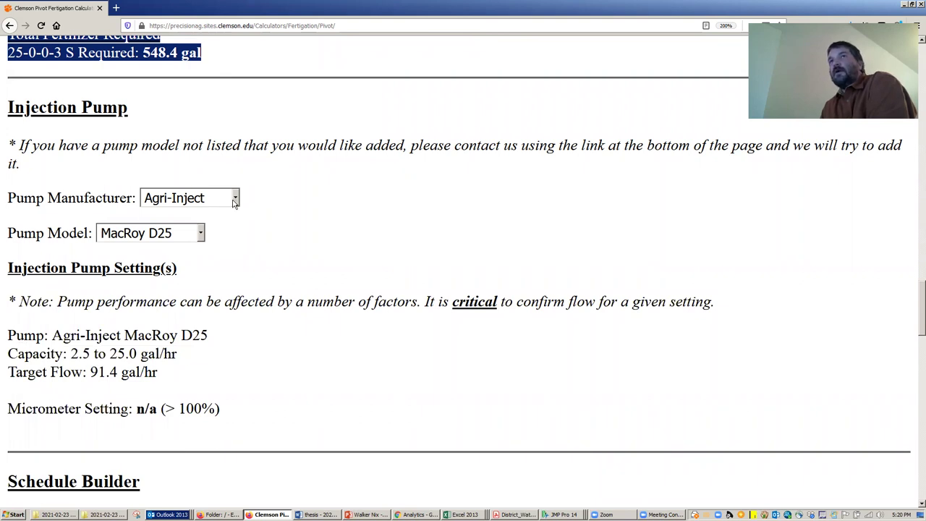
- Choose John Blue as pump manufacturer and IN-31310 as the pump model
{"action": "left_click", "coordinate": [234, 201]}
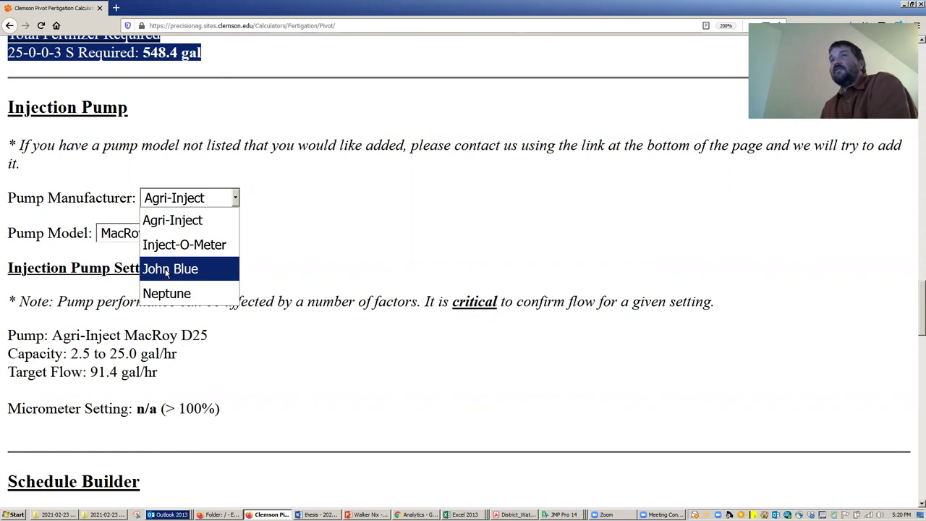
{"action": "left_click", "coordinate": [199, 269]}
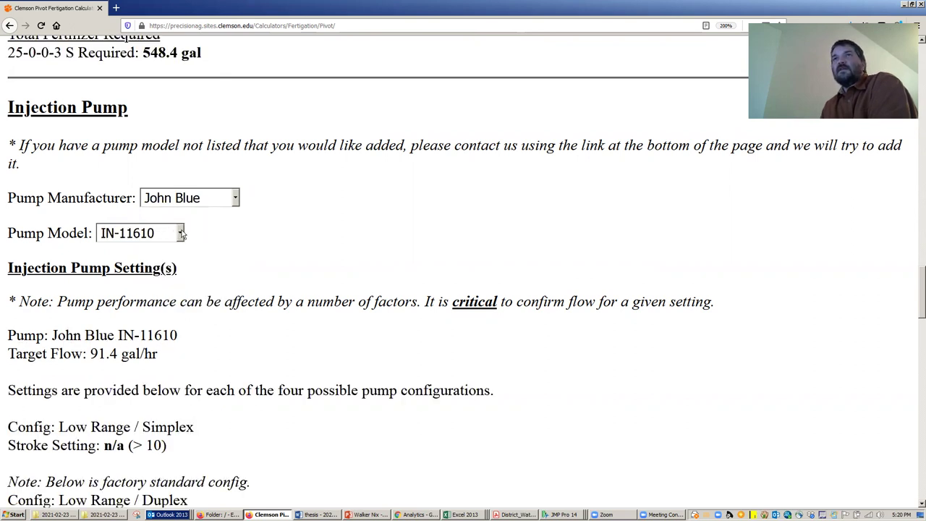
{"action": "left_click", "coordinate": [179, 233]}
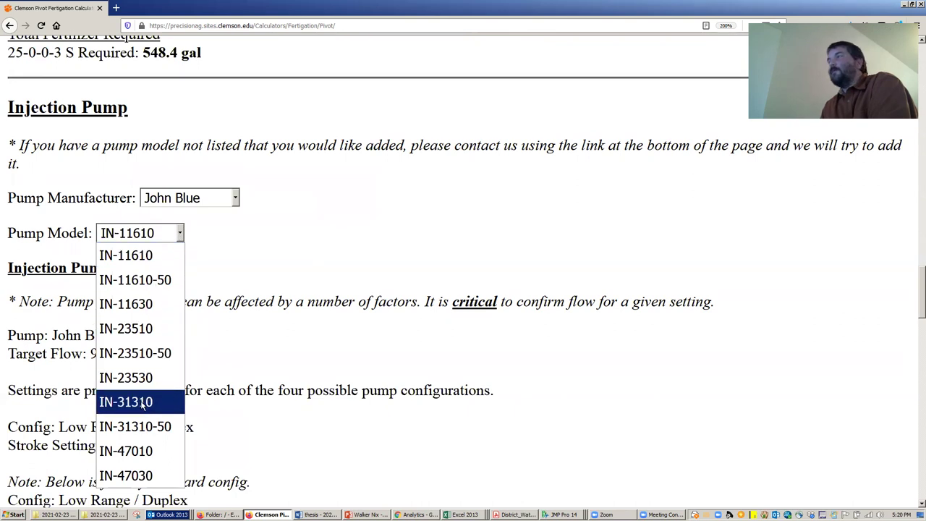
{"action": "left_click", "coordinate": [126, 402]}
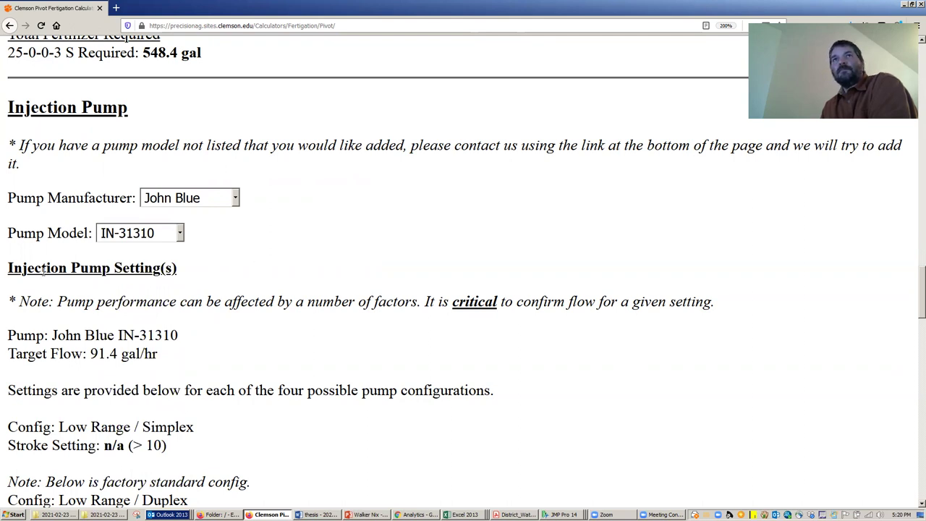
{"action": "scroll", "coordinate": [199, 246], "scroll_direction": "down", "scroll_amount": 3}
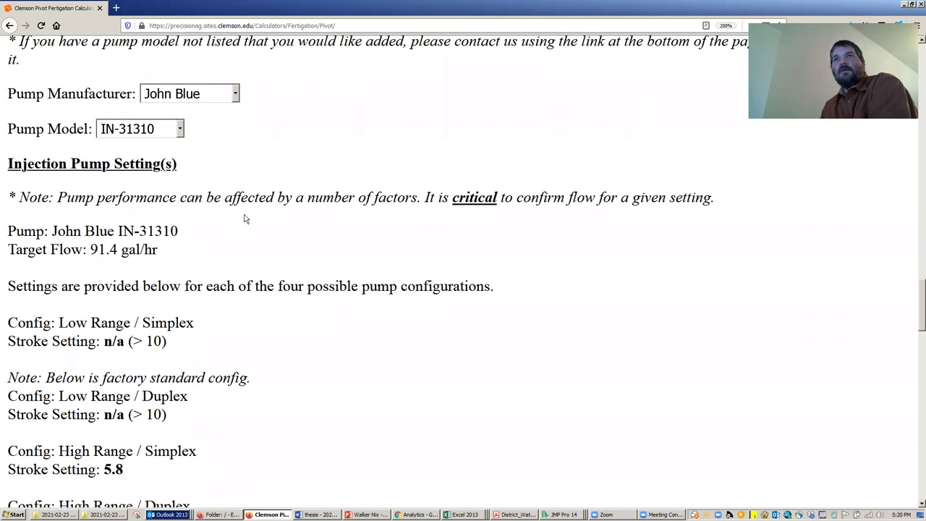
{"action": "scroll", "coordinate": [247, 220], "scroll_direction": "down", "scroll_amount": 3}
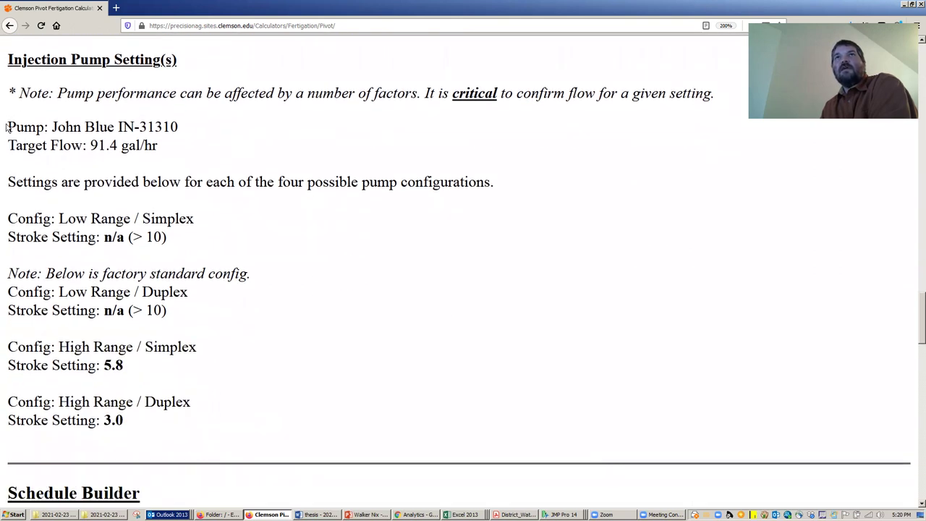
{"action": "mouse_move", "coordinate": [8, 125]}
{"action": "left_mouse_down"}
{"action": "mouse_move", "coordinate": [168, 171]}
{"action": "mouse_move", "coordinate": [239, 357]}
{"action": "mouse_move", "coordinate": [247, 432]}
{"action": "mouse_move", "coordinate": [253, 414]}
{"action": "left_mouse_up"}
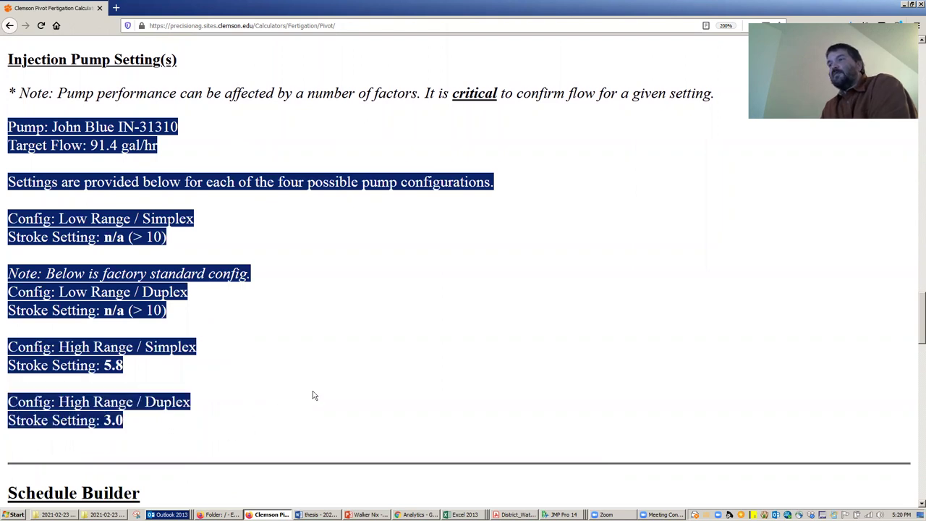
{"action": "left_click", "coordinate": [139, 421]}
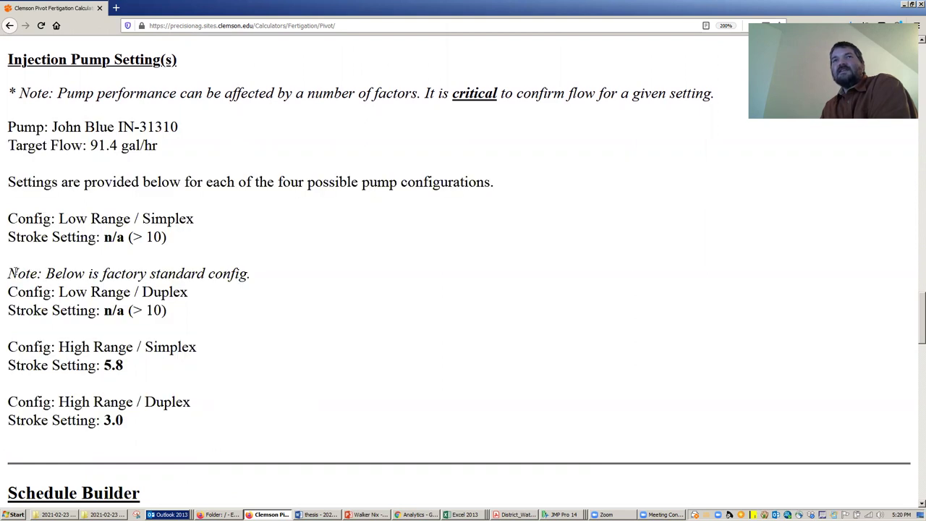
{"action": "mouse_move", "coordinate": [9, 273]}
{"action": "left_mouse_down"}
{"action": "mouse_move", "coordinate": [217, 277]}
{"action": "mouse_move", "coordinate": [214, 312]}
{"action": "mouse_move", "coordinate": [209, 291]}
{"action": "mouse_move", "coordinate": [186, 293]}
{"action": "mouse_move", "coordinate": [200, 301]}
{"action": "left_mouse_up"}
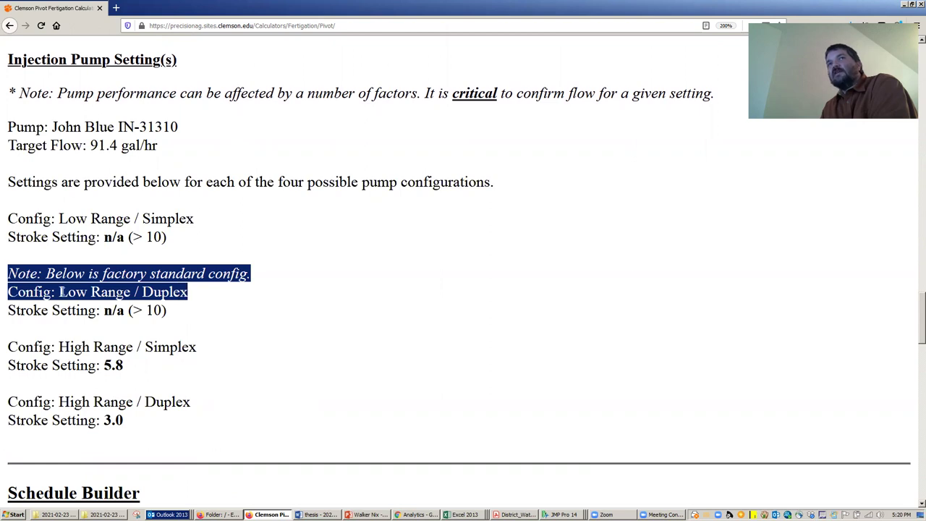
{"action": "left_click", "coordinate": [62, 292]}
{"action": "left_click_drag", "start_coordinate": [61, 292], "coordinate": [193, 292]}
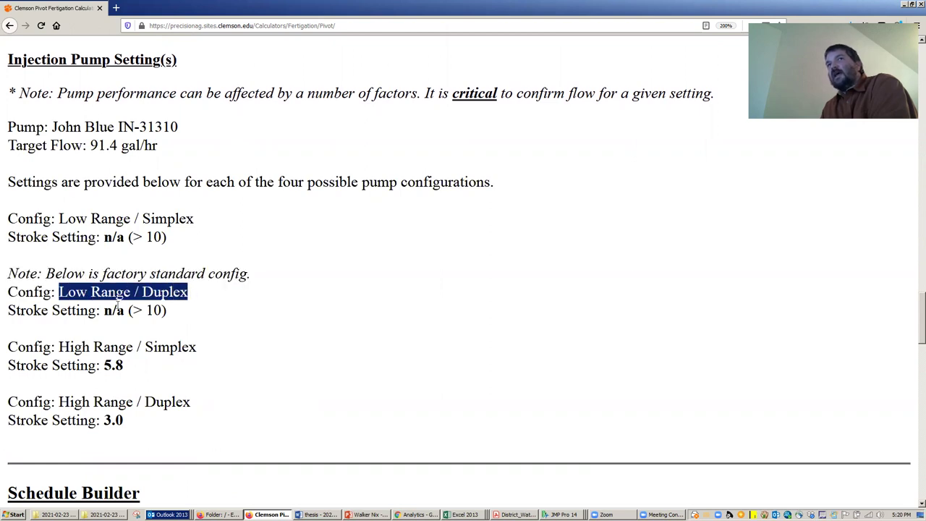
{"action": "left_click_drag", "start_coordinate": [9, 310], "coordinate": [186, 312]}
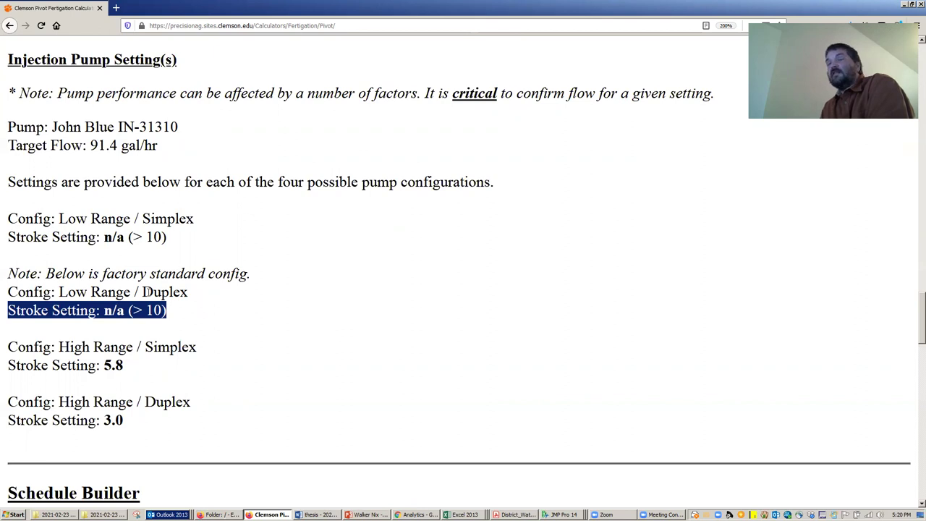
{"action": "mouse_move", "coordinate": [8, 346]}
{"action": "left_mouse_down"}
{"action": "mouse_move", "coordinate": [197, 350]}
{"action": "mouse_move", "coordinate": [214, 367]}
{"action": "mouse_move", "coordinate": [213, 420]}
{"action": "left_mouse_up"}
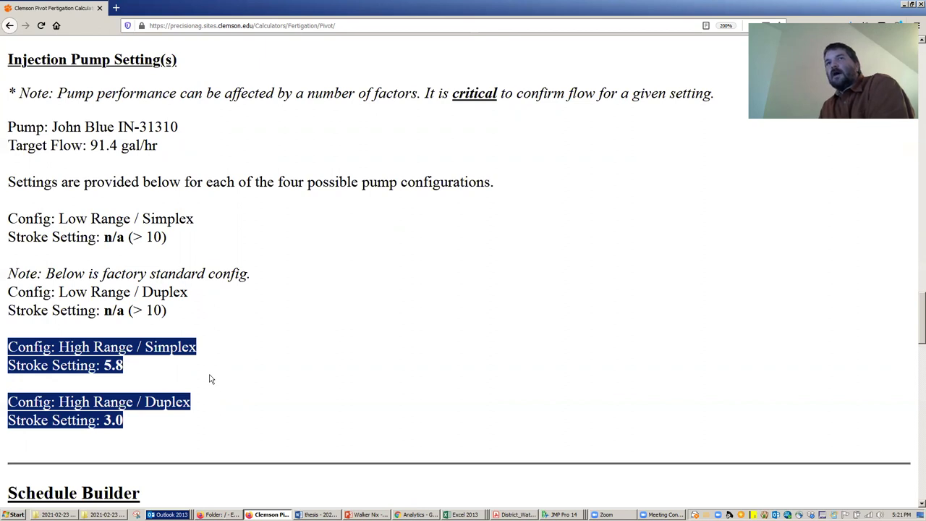
{"action": "mouse_move", "coordinate": [8, 347]}
{"action": "left_mouse_down"}
{"action": "mouse_move", "coordinate": [209, 352]}
{"action": "mouse_move", "coordinate": [127, 403]}
{"action": "mouse_move", "coordinate": [194, 409]}
{"action": "left_mouse_up"}
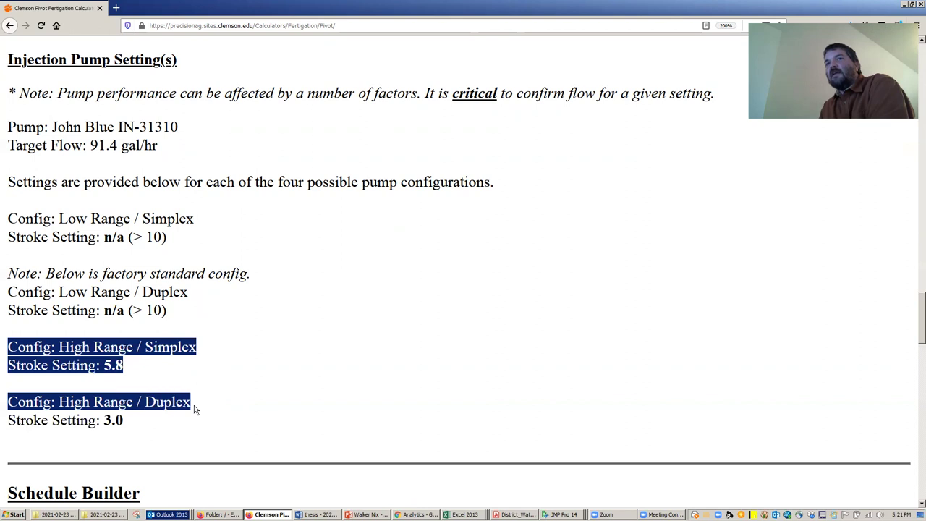
{"action": "left_click", "coordinate": [120, 362]}
{"action": "left_click_drag", "start_coordinate": [104, 365], "coordinate": [127, 367]}
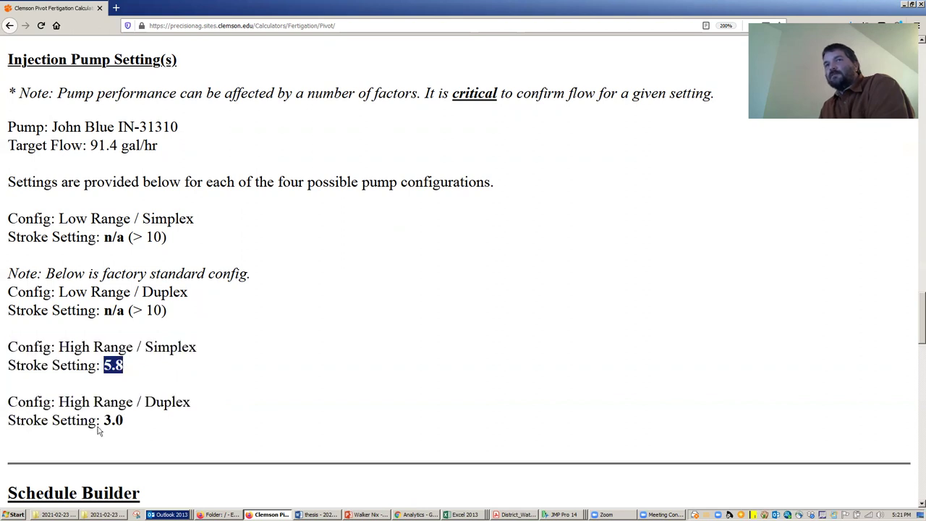
{"action": "left_click_drag", "start_coordinate": [104, 420], "coordinate": [129, 422]}
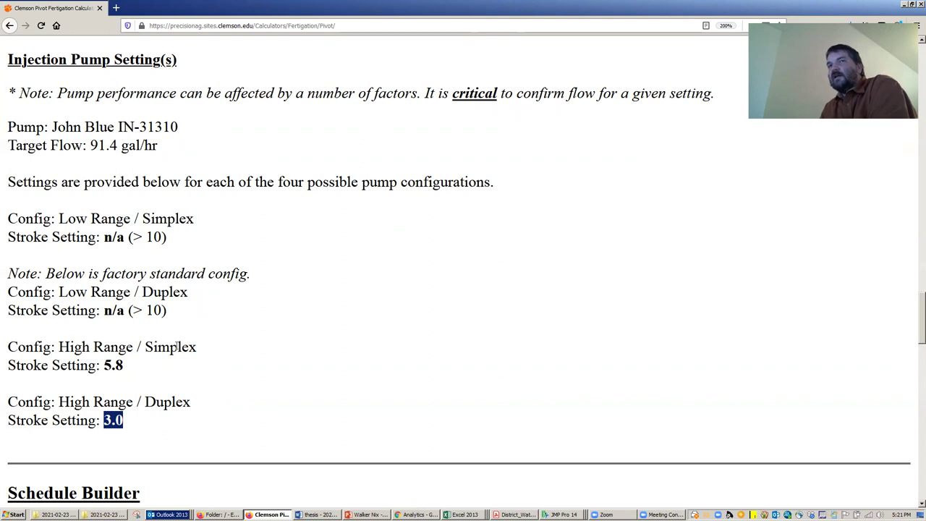
- Advance the schedule start time to 5:20:00 PM on Tue Feb 23 2021
{"action": "scroll", "coordinate": [65, 342], "scroll_direction": "down", "scroll_amount": 4}
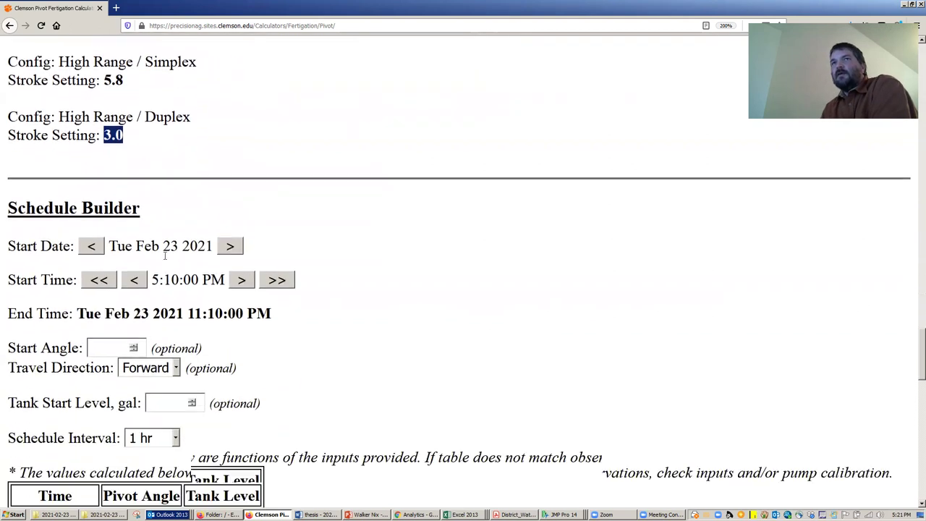
{"action": "scroll", "coordinate": [192, 214], "scroll_direction": "down", "scroll_amount": 1}
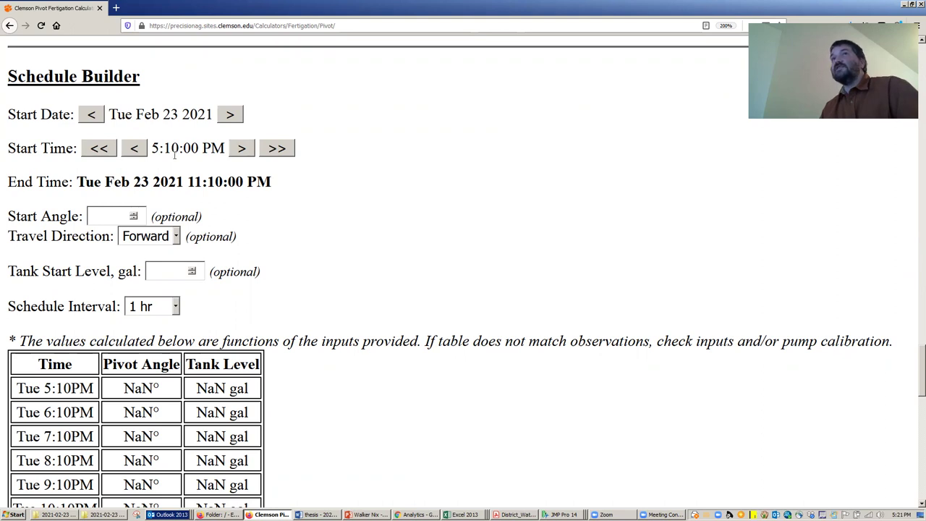
{"action": "left_click", "coordinate": [242, 149]}
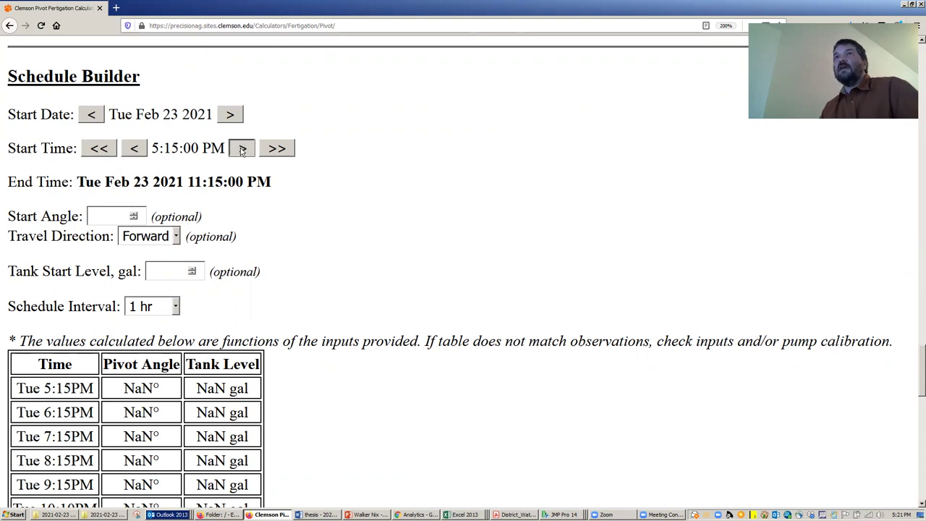
{"action": "left_click", "coordinate": [241, 148]}
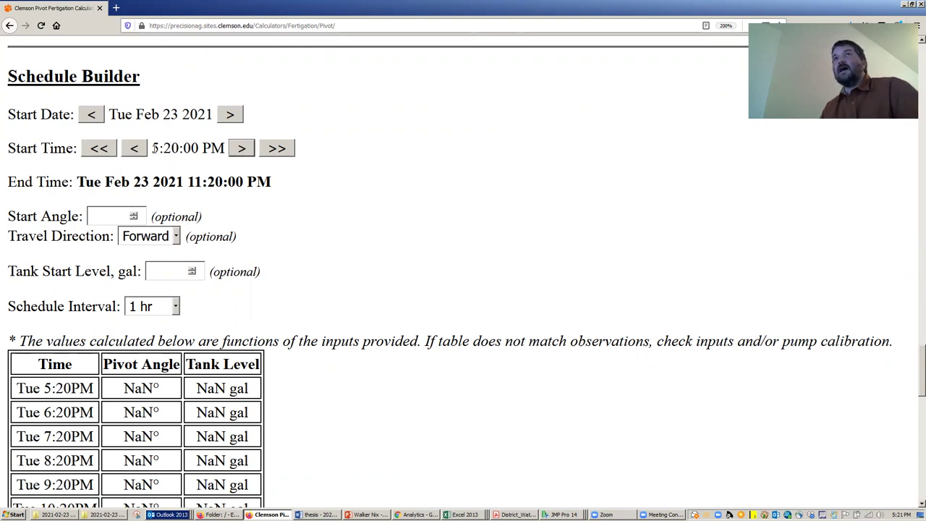
{"action": "left_click_drag", "start_coordinate": [154, 148], "coordinate": [224, 148]}
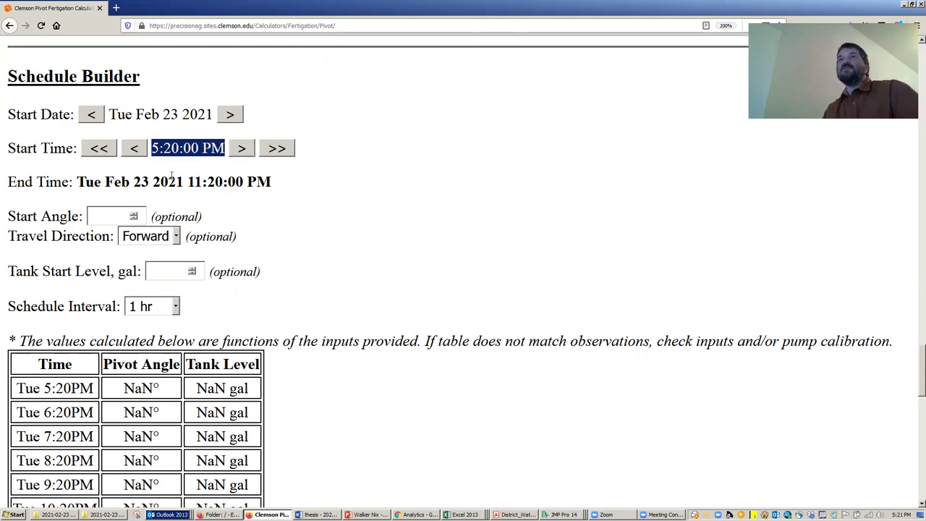
{"action": "left_click", "coordinate": [108, 214]}
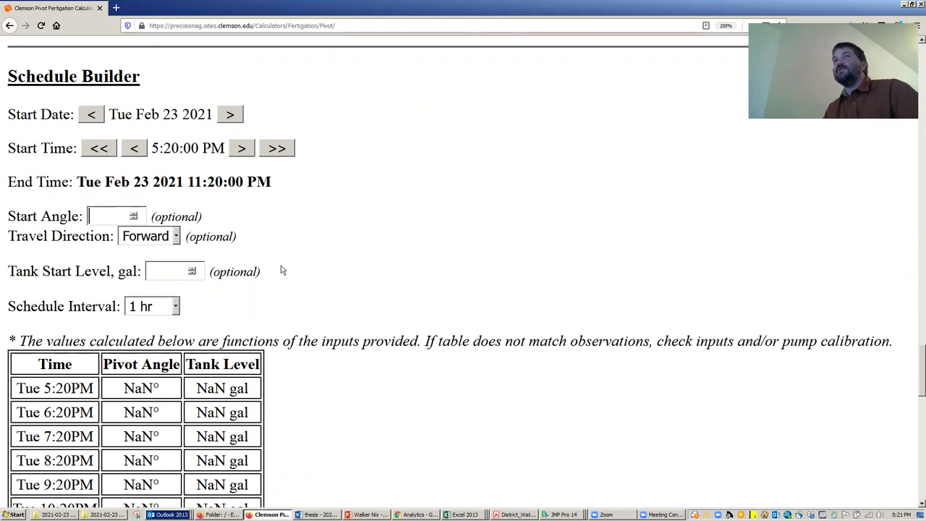
- Enter start angle 0, keep Forward travel, and set a 250 gal tank start level
{"action": "type", "text": "0"}
{"action": "left_click", "coordinate": [176, 237]}
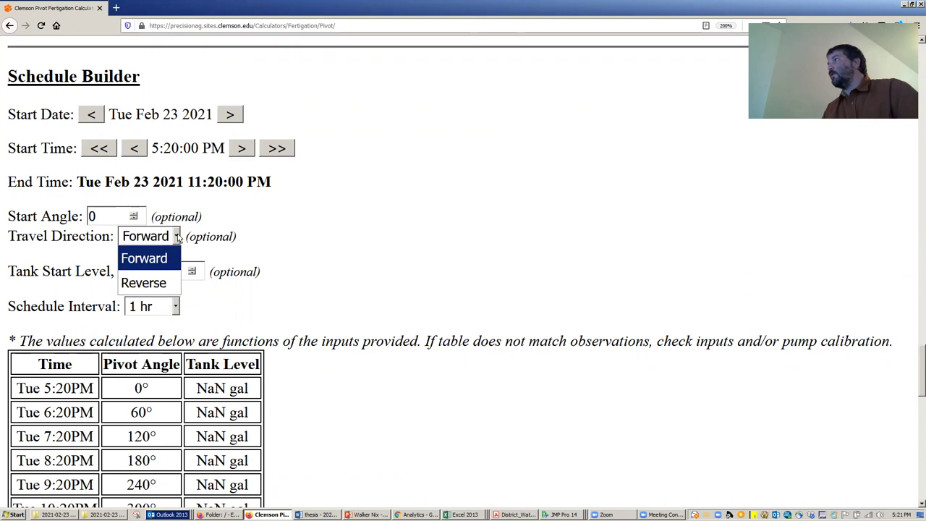
{"action": "left_click", "coordinate": [177, 237]}
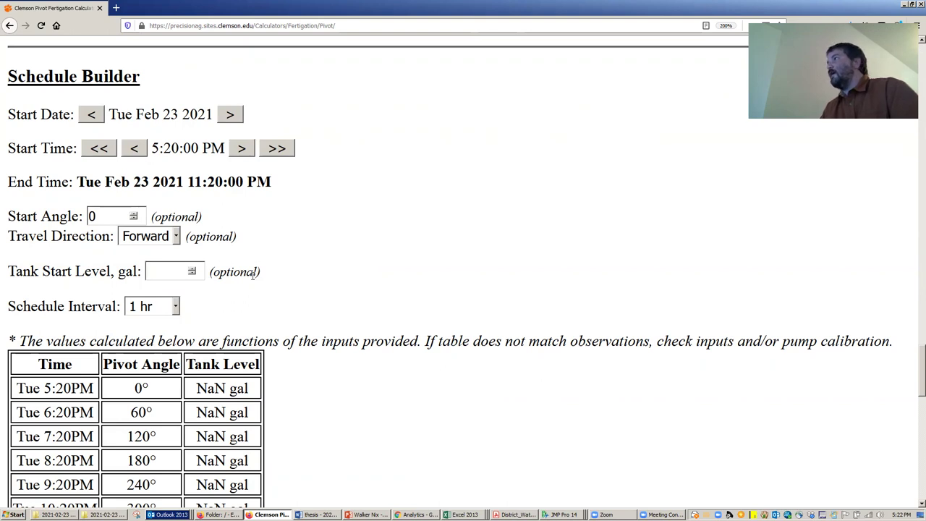
{"action": "type", "text": "250"}
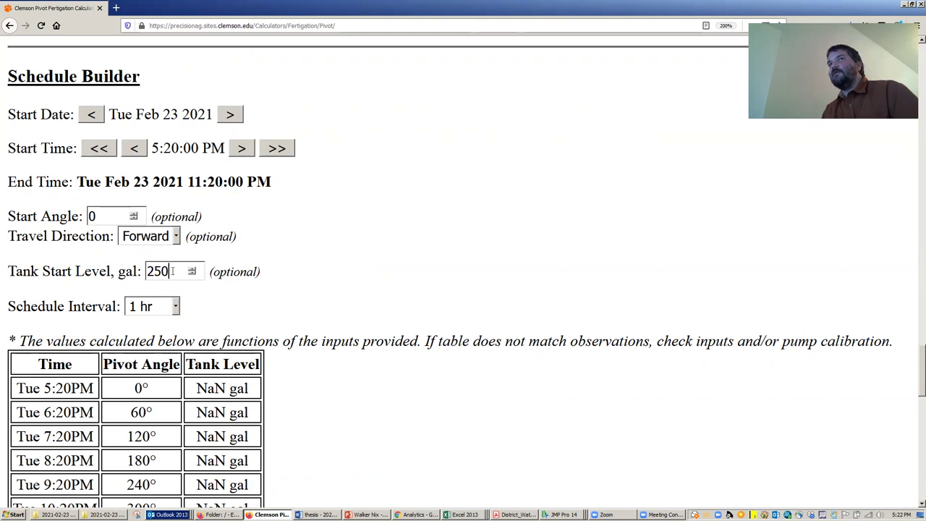
{"action": "left_click", "coordinate": [175, 309]}
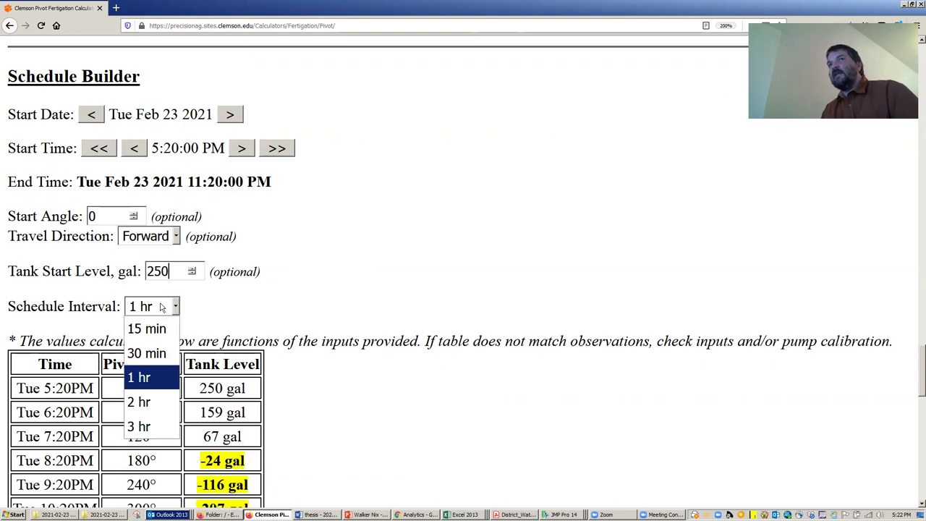
{"action": "left_click", "coordinate": [89, 311]}
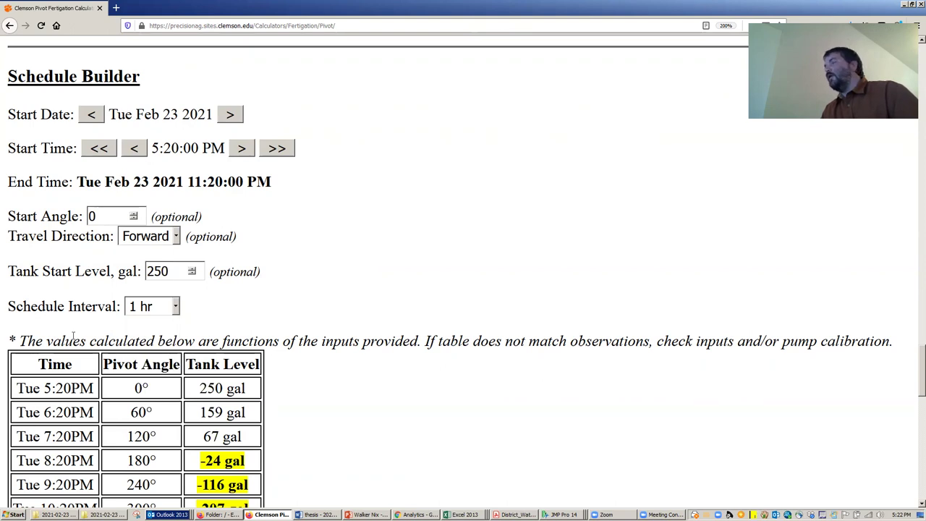
{"action": "left_click", "coordinate": [175, 307]}
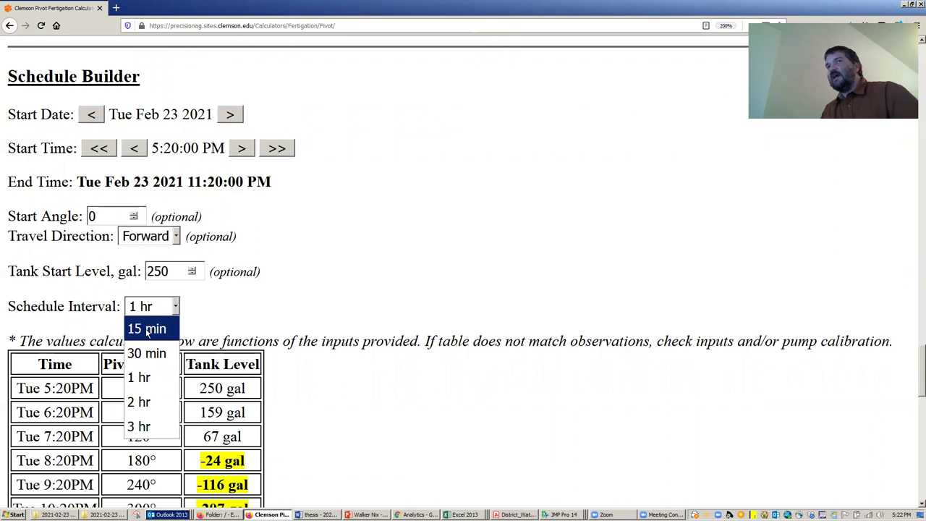
- Switch the interval to 15 min and review the 5:20PM and 5:35PM rows (15°, 227 gal)
{"action": "left_click", "coordinate": [147, 330]}
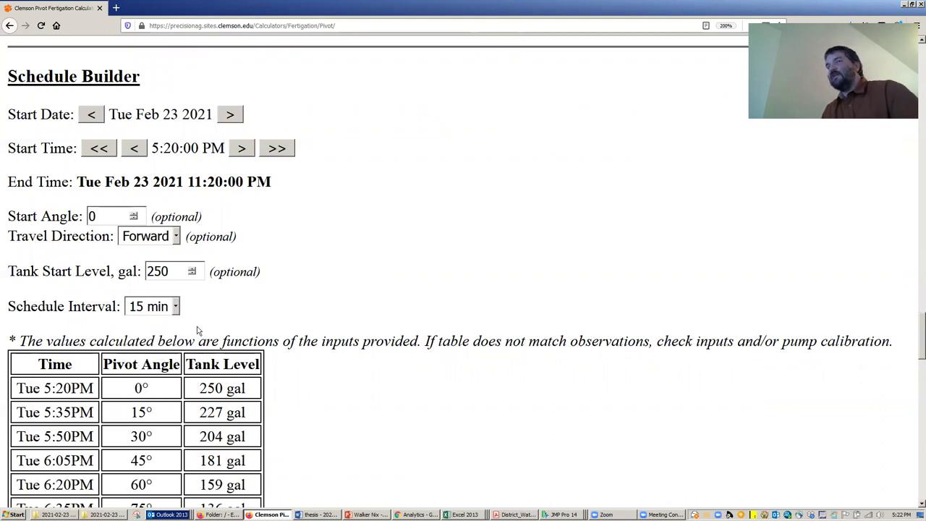
{"action": "scroll", "coordinate": [301, 289], "scroll_direction": "down", "scroll_amount": 2}
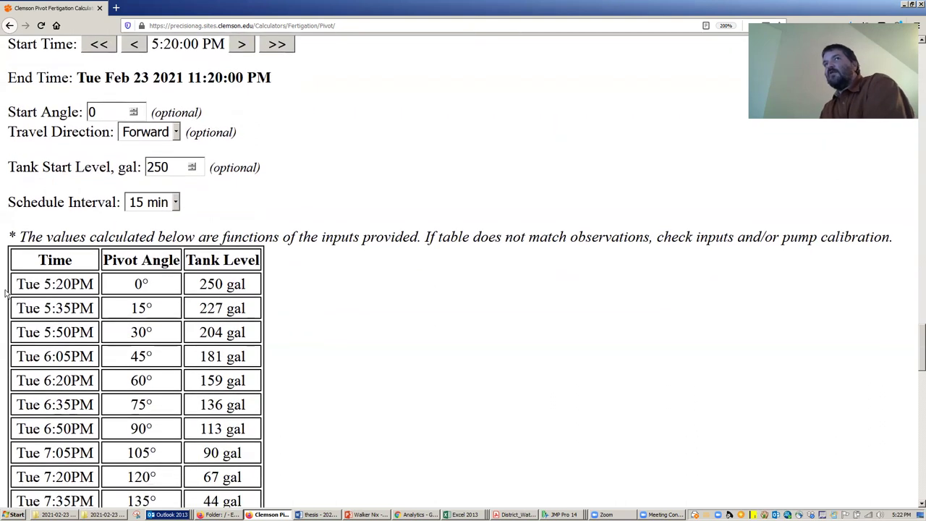
{"action": "left_click_drag", "start_coordinate": [15, 284], "coordinate": [249, 288]}
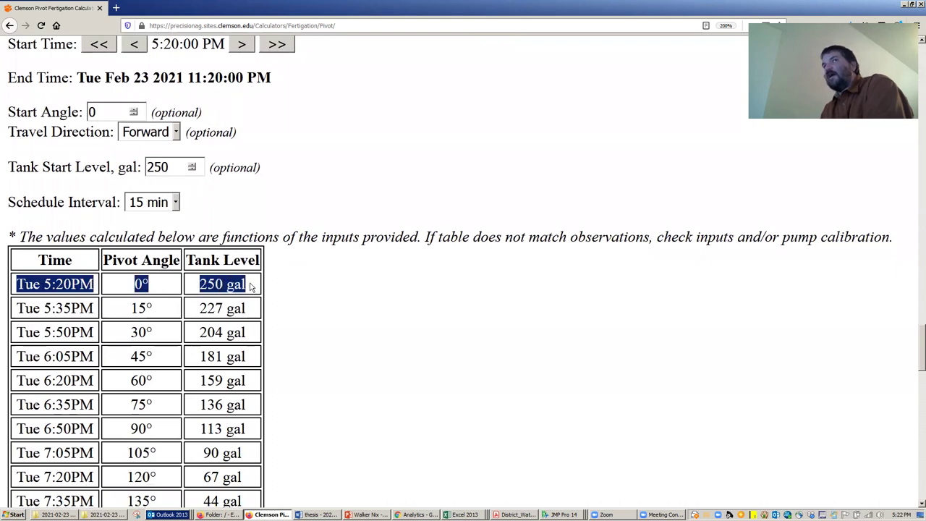
{"action": "left_click_drag", "start_coordinate": [15, 309], "coordinate": [254, 313]}
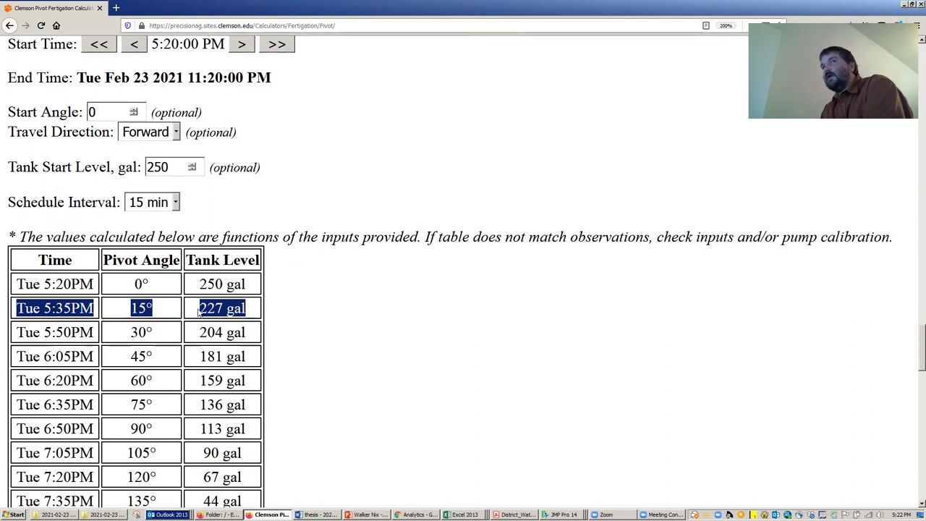
{"action": "left_click_drag", "start_coordinate": [199, 311], "coordinate": [253, 325]}
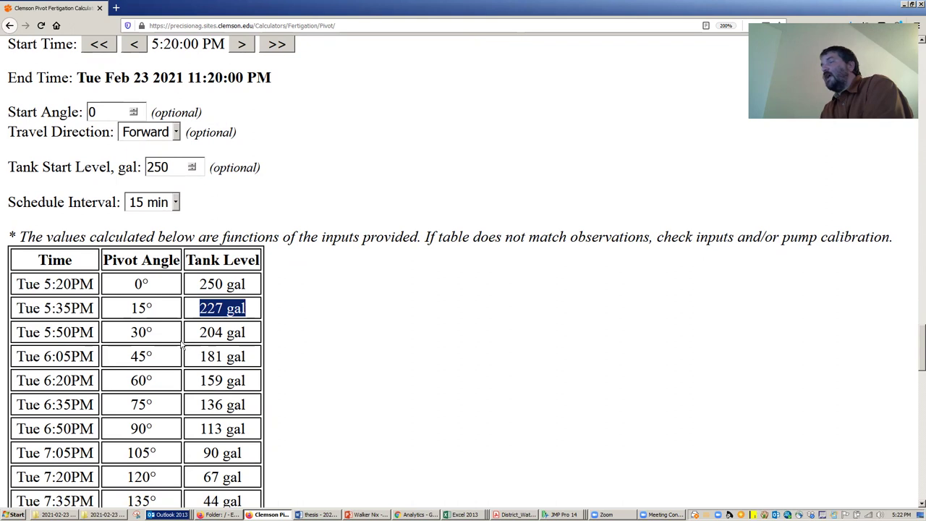
{"action": "left_click_drag", "start_coordinate": [123, 313], "coordinate": [254, 315]}
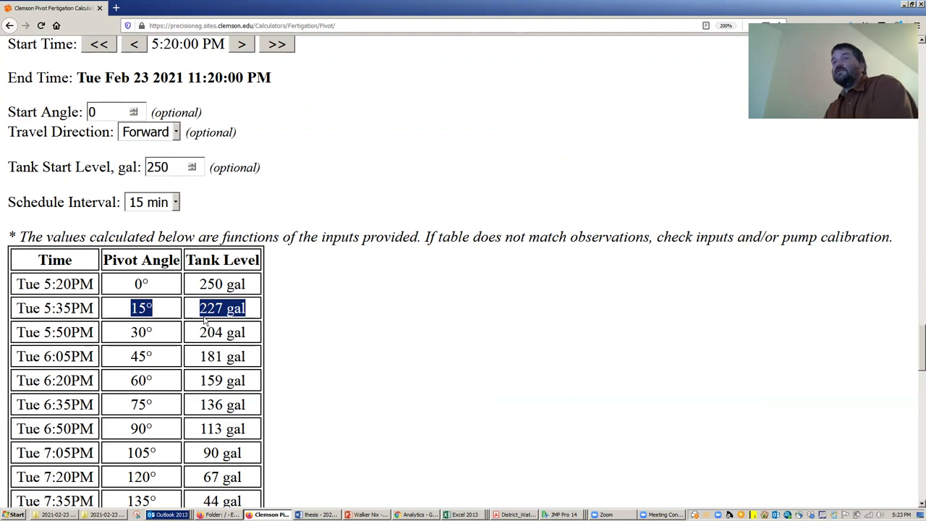
{"action": "scroll", "coordinate": [205, 321], "scroll_direction": "down", "scroll_amount": 3}
{"action": "scroll", "coordinate": [231, 293], "scroll_direction": "down", "scroll_amount": 3}
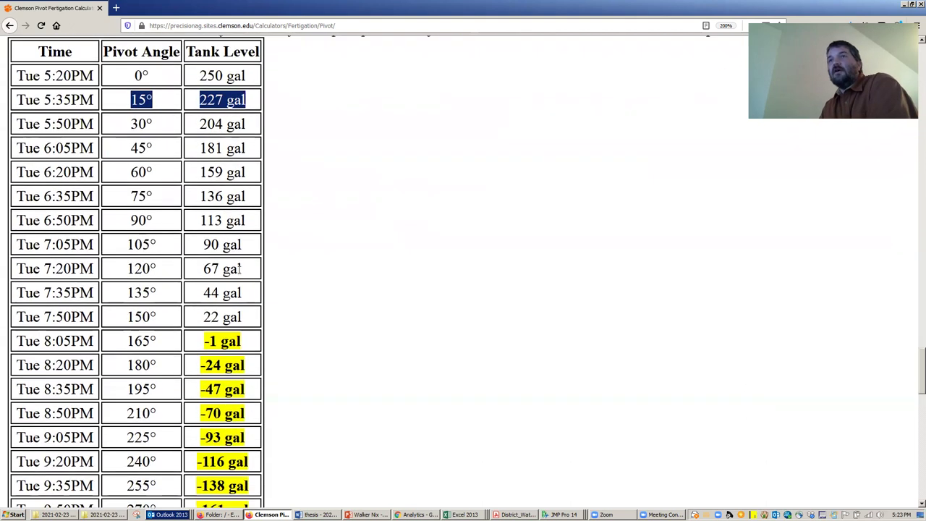
{"action": "scroll", "coordinate": [239, 268], "scroll_direction": "down", "scroll_amount": 3}
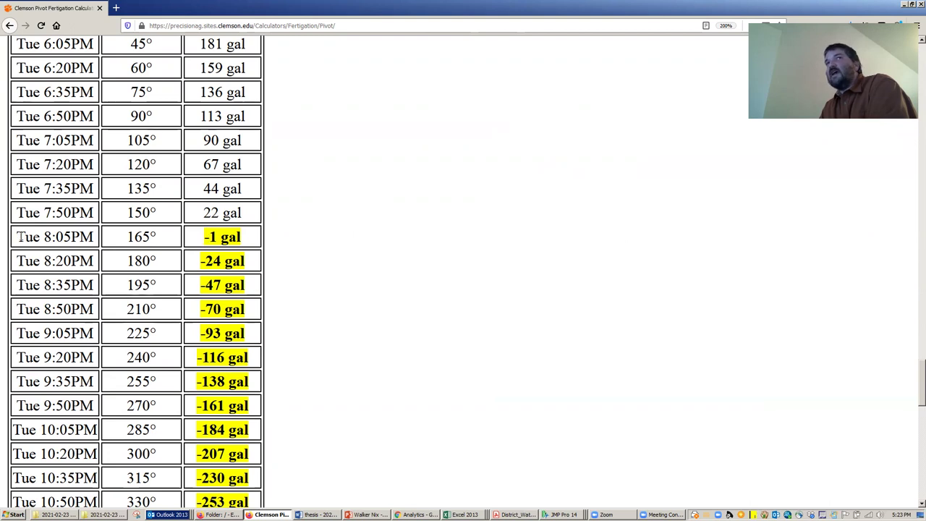
{"action": "left_click_drag", "start_coordinate": [17, 237], "coordinate": [244, 252]}
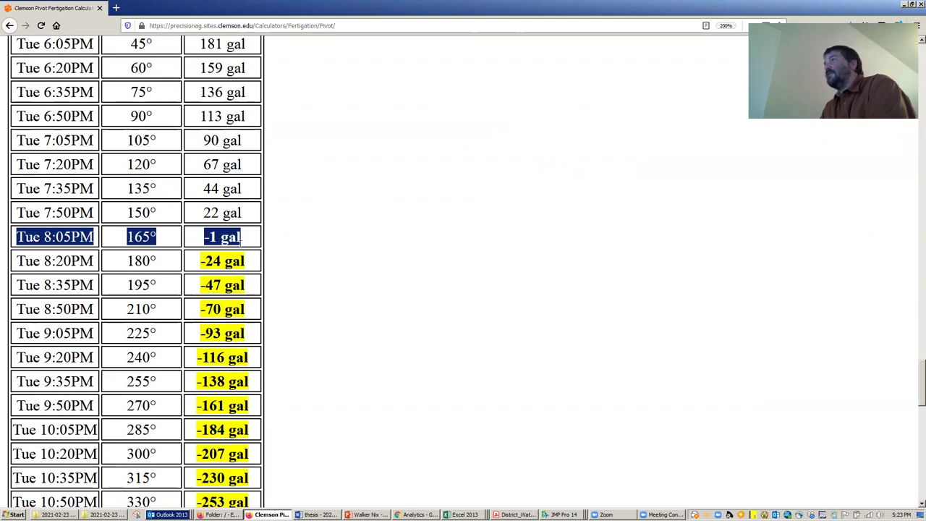
{"action": "left_click", "coordinate": [240, 241]}
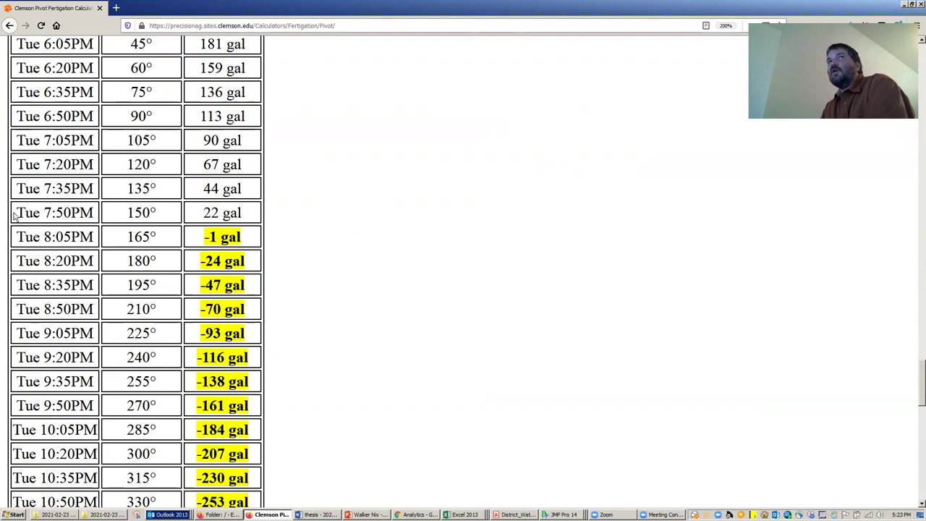
{"action": "left_click_drag", "start_coordinate": [15, 216], "coordinate": [250, 222]}
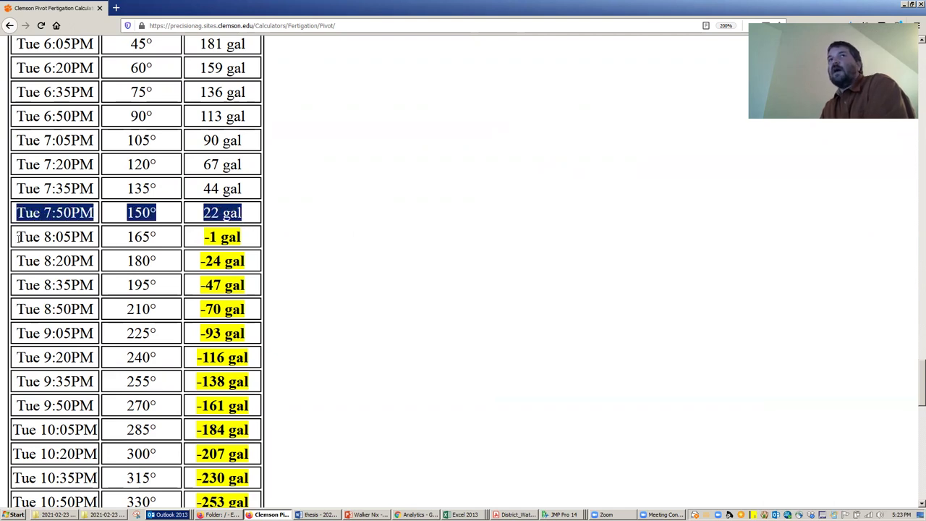
{"action": "left_click_drag", "start_coordinate": [16, 239], "coordinate": [256, 237]}
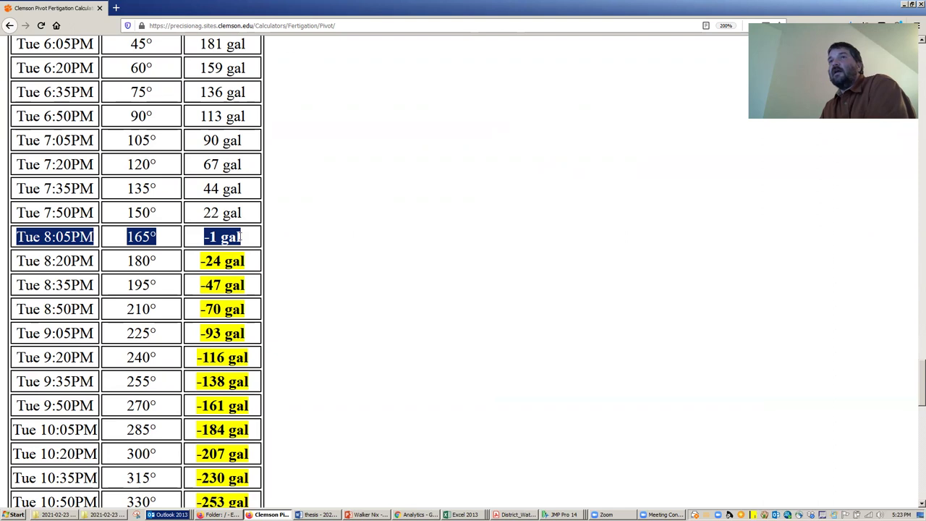
{"action": "left_click", "coordinate": [241, 237]}
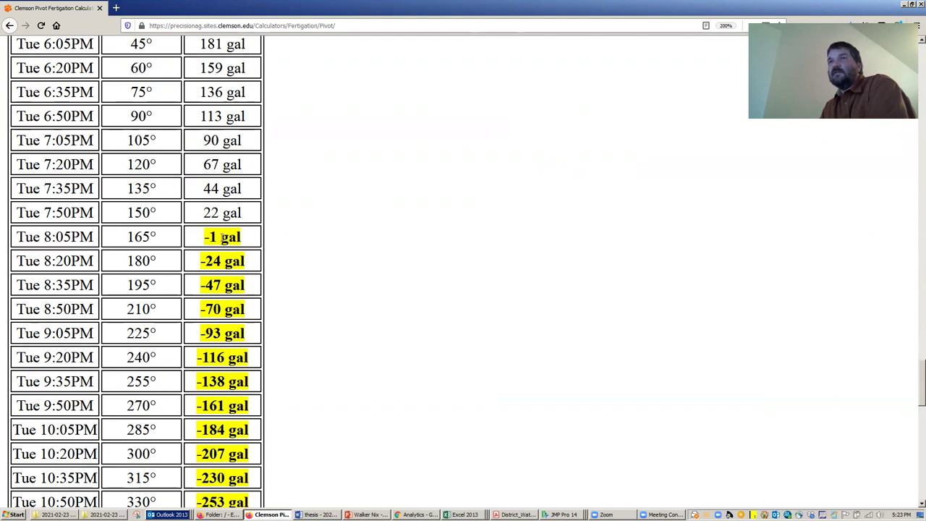
{"action": "scroll", "coordinate": [231, 228], "scroll_direction": "down", "scroll_amount": 6}
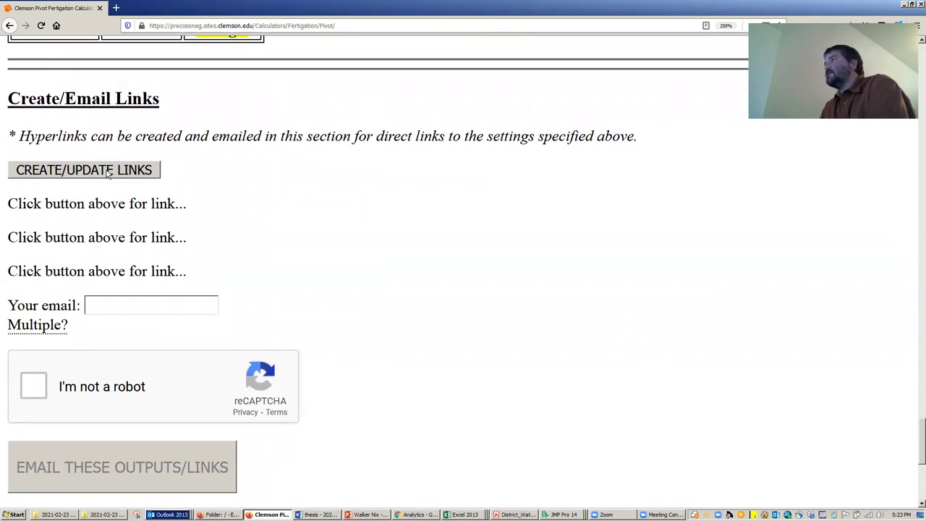
- Create the shareable links and scroll through the three generated links
{"action": "left_click", "coordinate": [107, 168]}
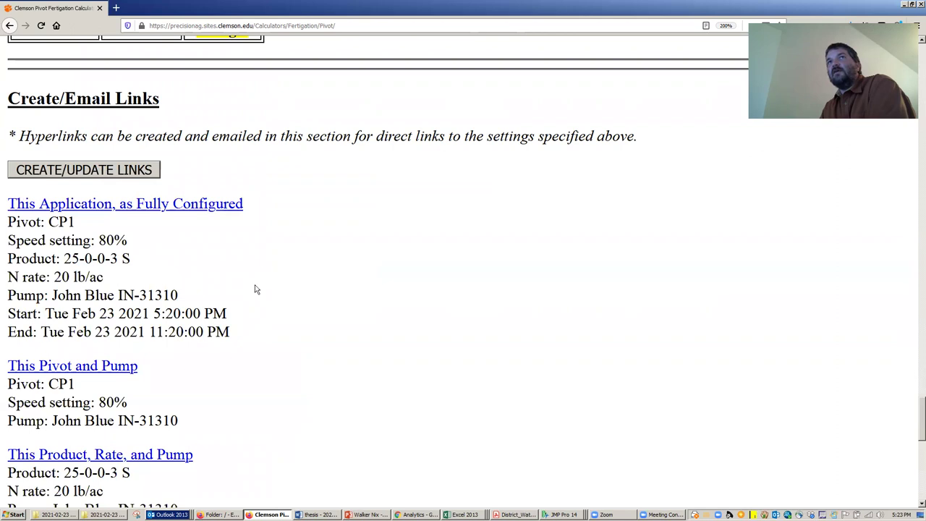
{"action": "scroll", "coordinate": [136, 281], "scroll_direction": "down", "scroll_amount": 3}
{"action": "scroll", "coordinate": [209, 274], "scroll_direction": "up", "scroll_amount": 3}
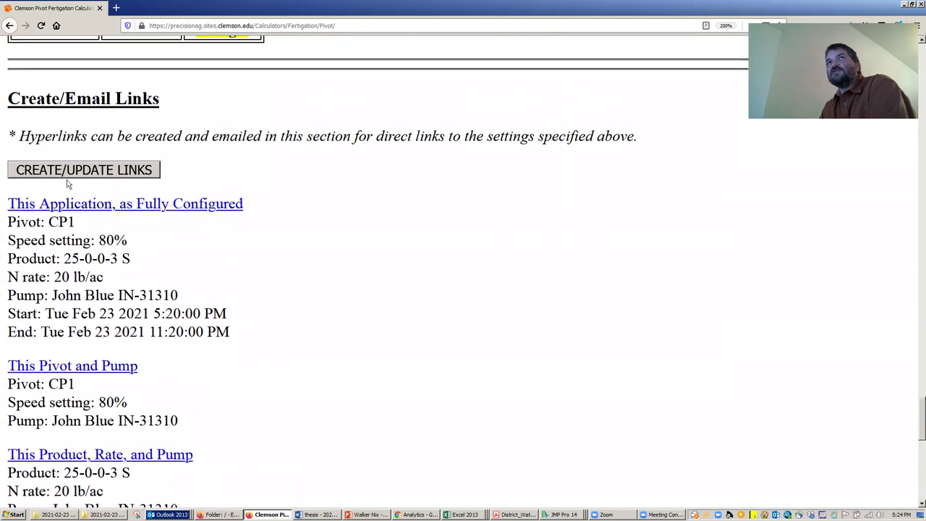
{"action": "scroll", "coordinate": [84, 208], "scroll_direction": "down", "scroll_amount": 2}
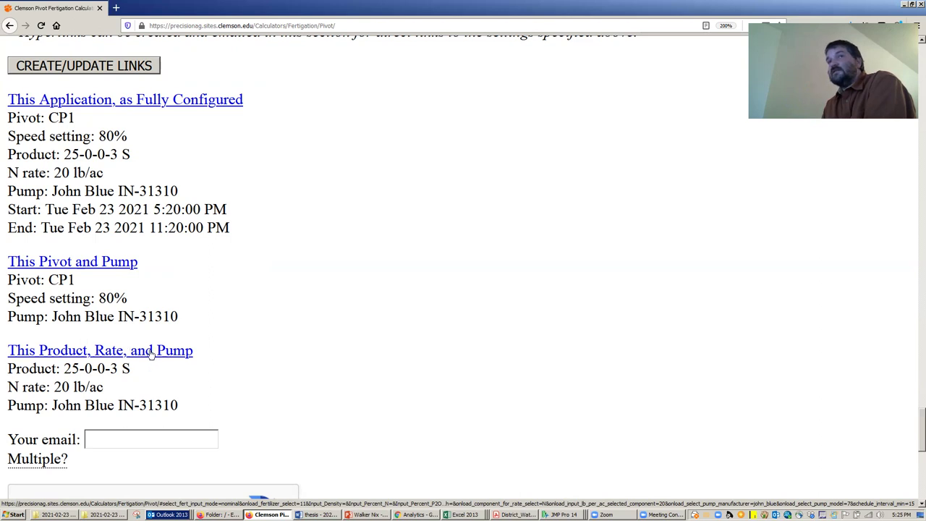
- Enter the user's email address in Your email, correcting the domain to .edu
{"action": "scroll", "coordinate": [120, 376], "scroll_direction": "down", "scroll_amount": 2}
{"action": "left_click", "coordinate": [116, 331]}
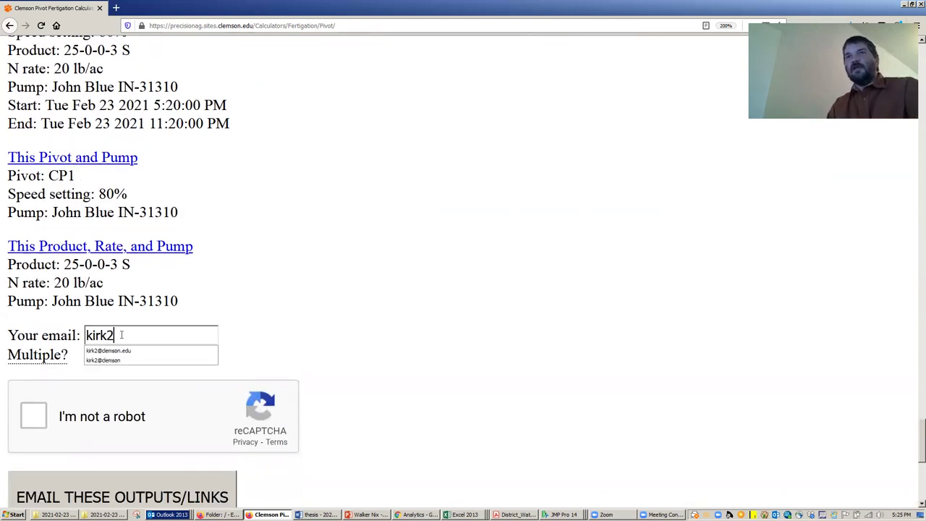
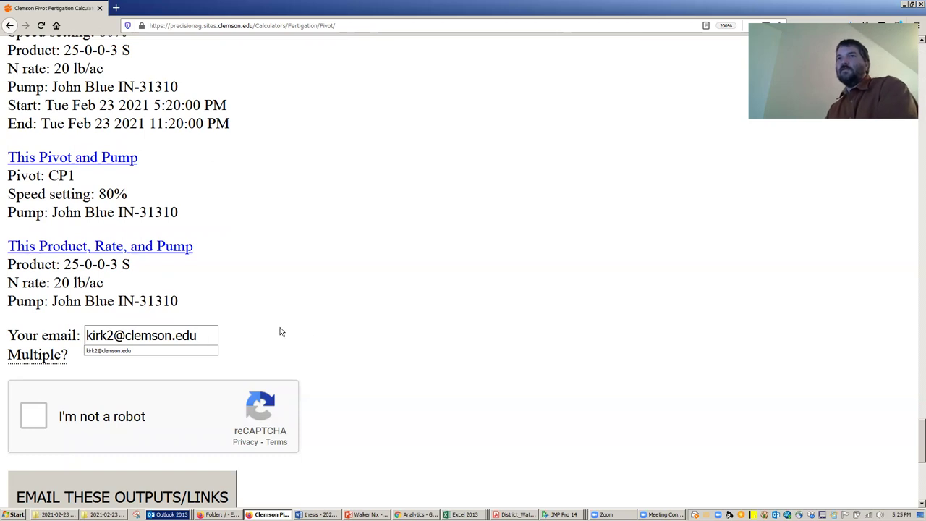
{"action": "key", "text": "Escape"}
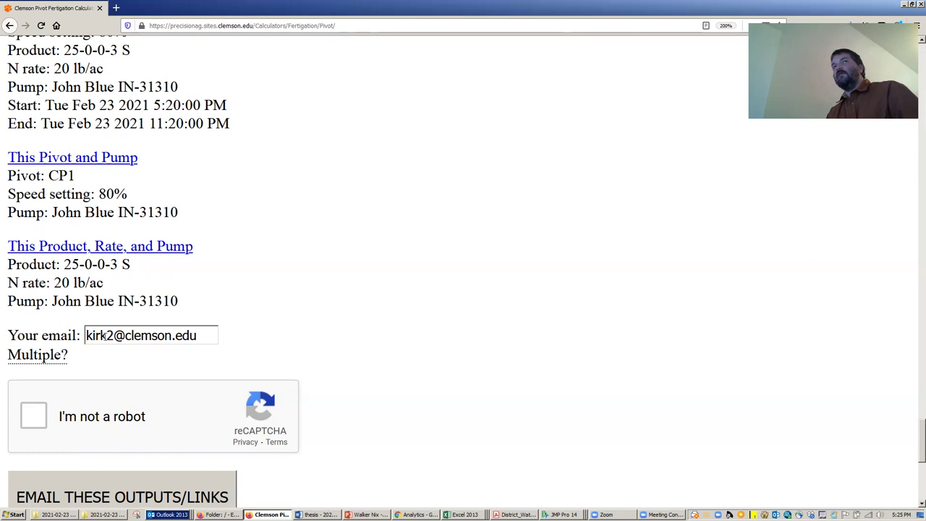
- Pass the reCAPTCHA check and send the outputs and links by email
{"action": "mouse_move", "coordinate": [56, 355]}
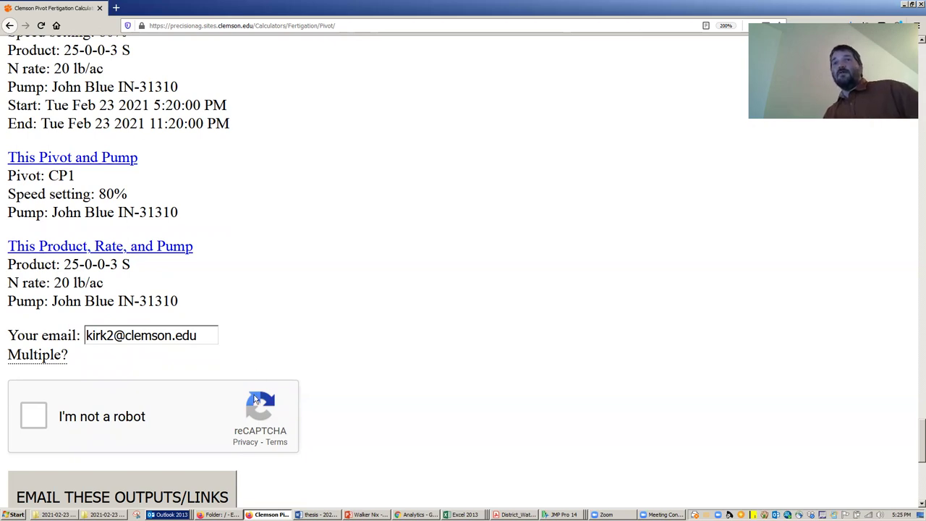
{"action": "left_click", "coordinate": [34, 416]}
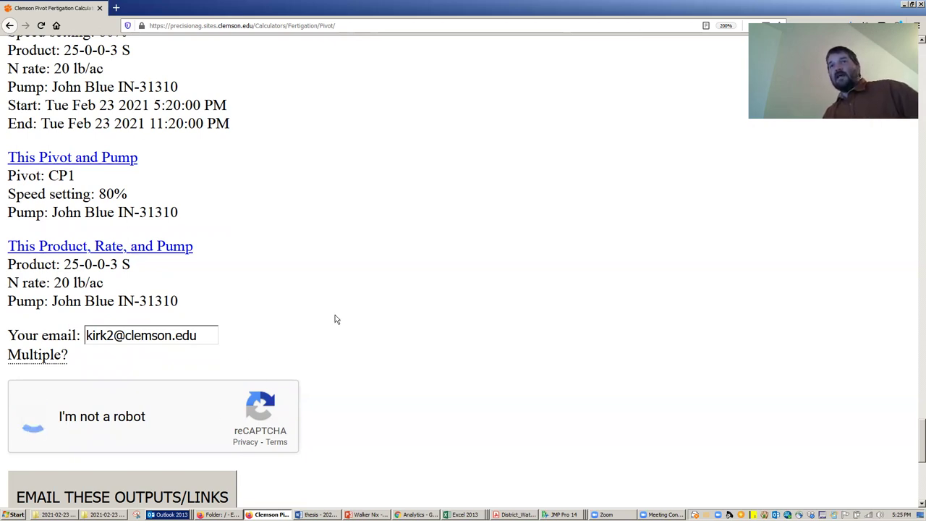
{"action": "scroll", "coordinate": [272, 285], "scroll_direction": "down", "scroll_amount": 3}
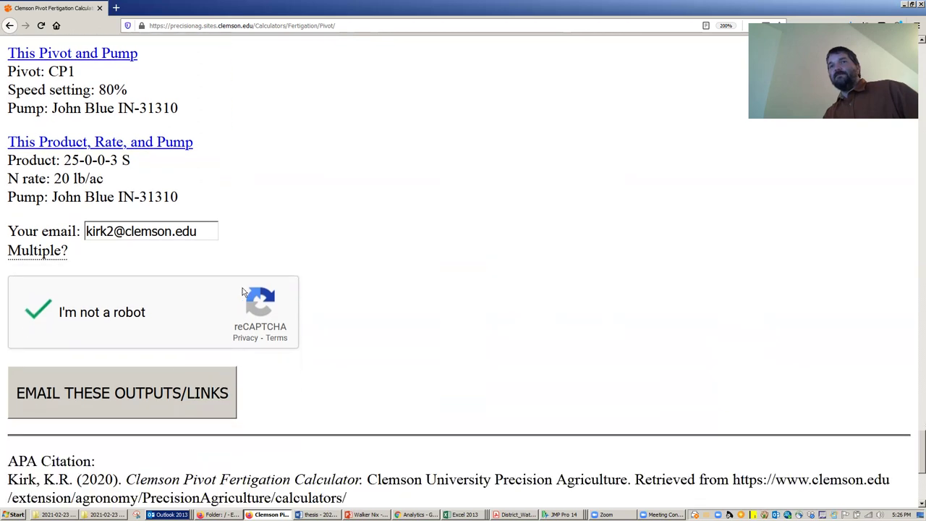
{"action": "left_click", "coordinate": [145, 397]}
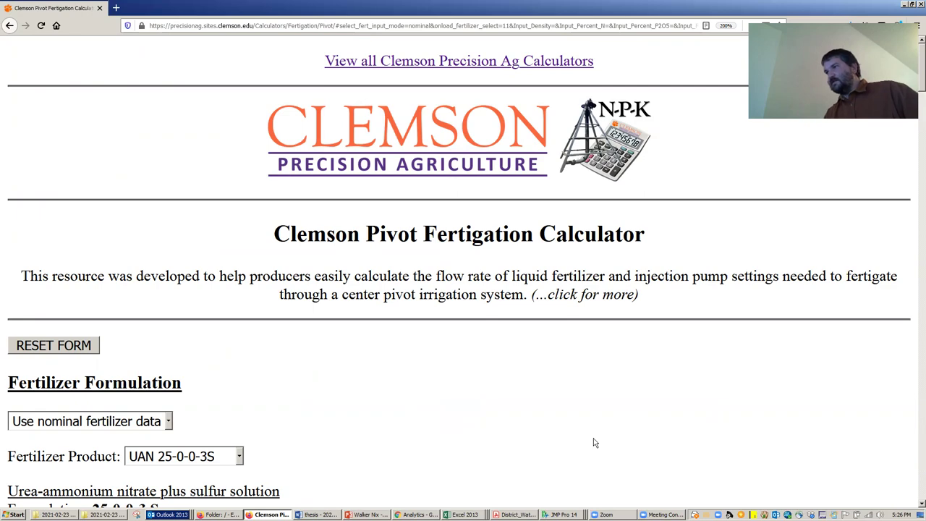
- Bring up the 'Pivot Fertigation: CP1' email and download its blocked pictures
{"action": "key", "text": "alt+Tab"}
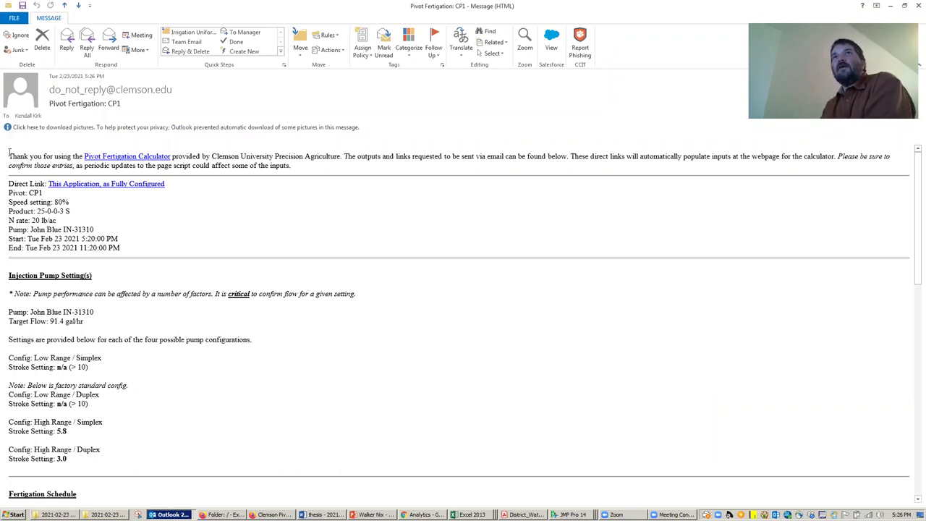
{"action": "left_click", "coordinate": [105, 129]}
{"action": "left_click", "coordinate": [112, 134]}
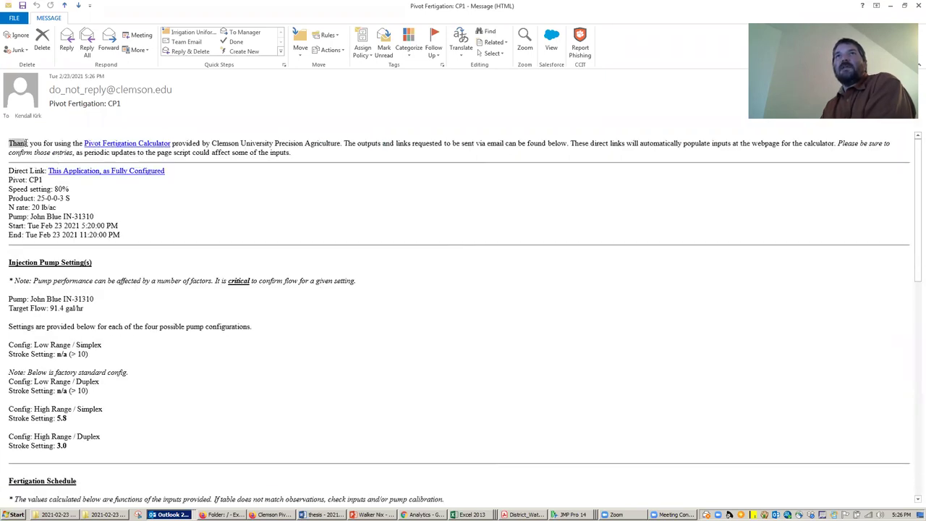
- Read through the message's fertigation schedule table, direct links and pump details
{"action": "left_click_drag", "start_coordinate": [27, 143], "coordinate": [11, 169]}
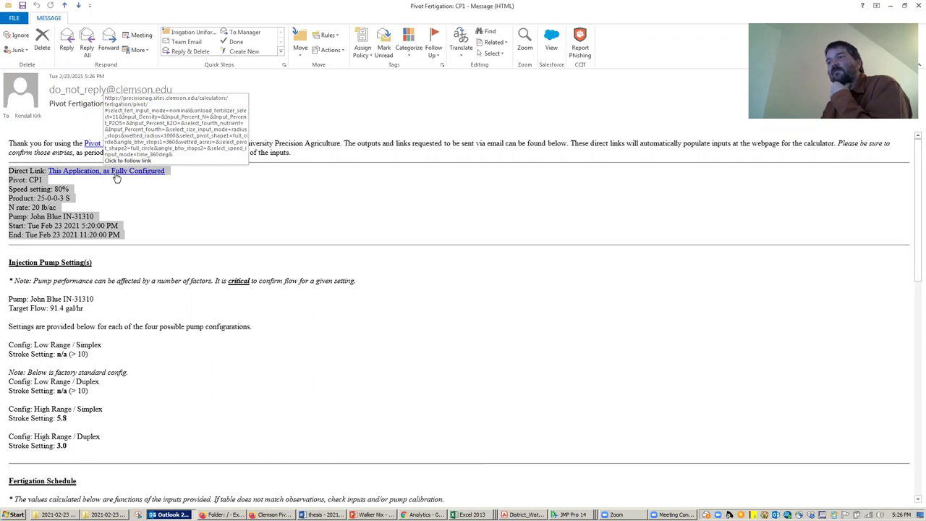
{"action": "scroll", "coordinate": [147, 236], "scroll_direction": "down", "scroll_amount": 6}
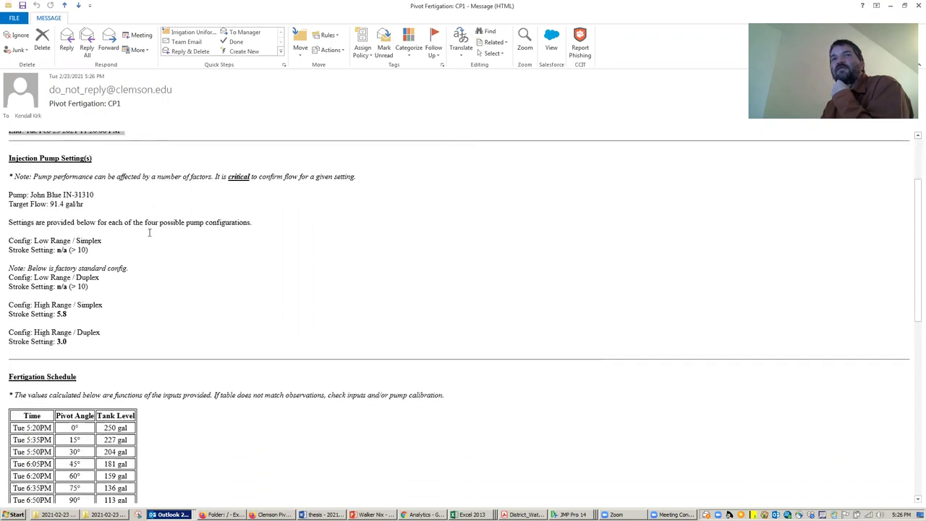
{"action": "scroll", "coordinate": [156, 238], "scroll_direction": "down", "scroll_amount": 3}
{"action": "scroll", "coordinate": [185, 226], "scroll_direction": "up", "scroll_amount": 4}
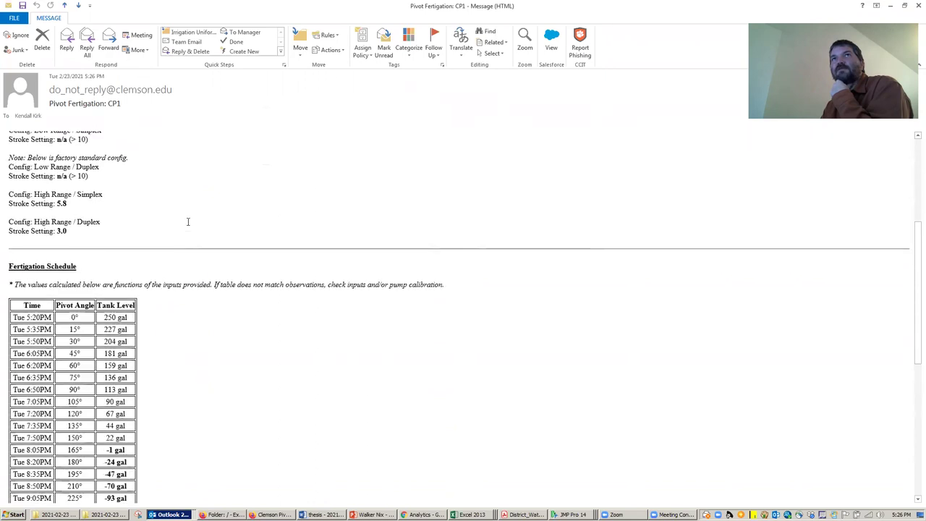
{"action": "scroll", "coordinate": [187, 221], "scroll_direction": "up", "scroll_amount": 2}
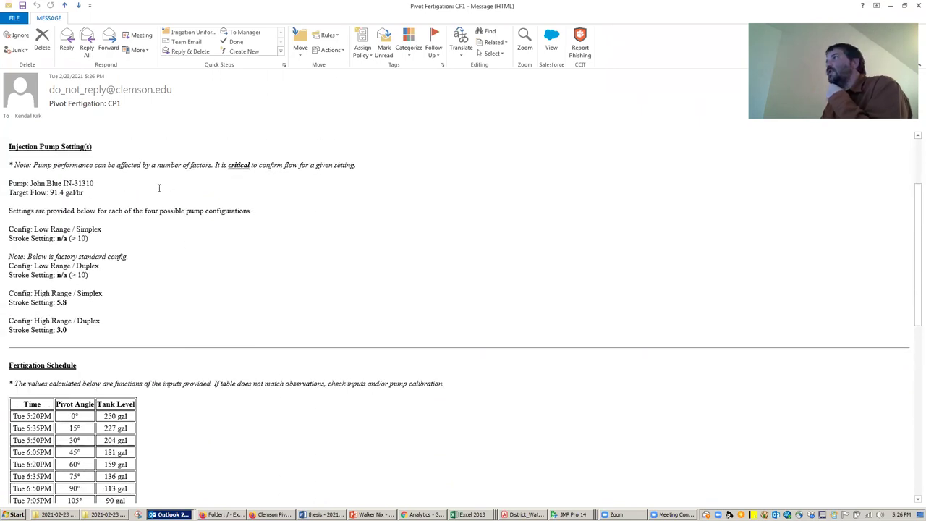
{"action": "scroll", "coordinate": [159, 188], "scroll_direction": "up", "scroll_amount": 4}
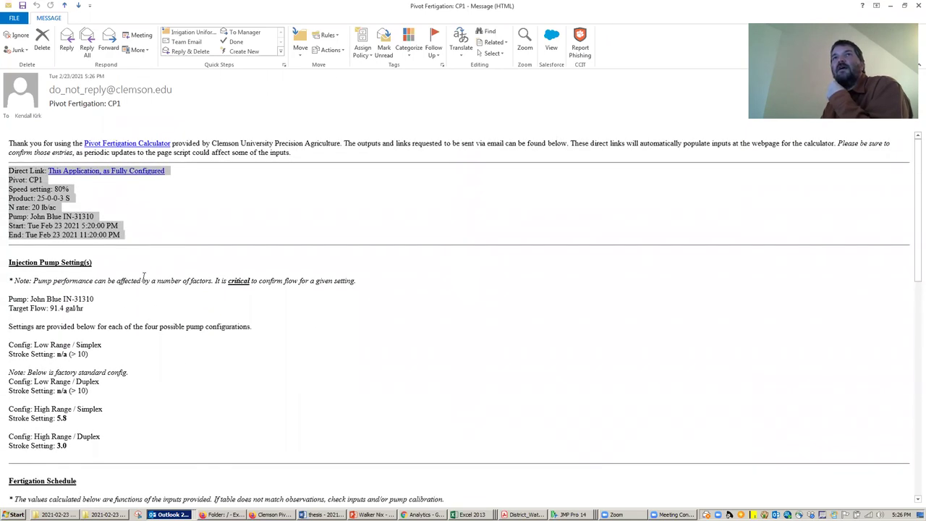
{"action": "scroll", "coordinate": [140, 272], "scroll_direction": "down", "scroll_amount": 11}
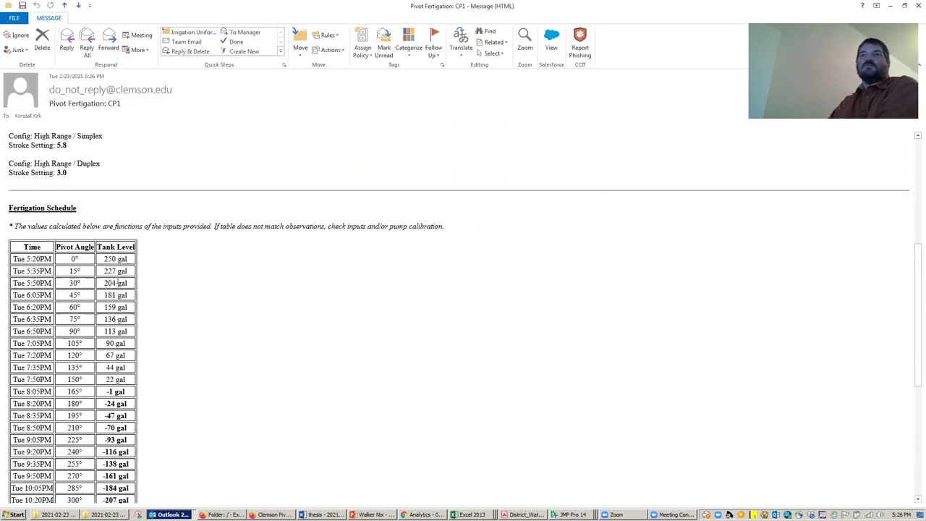
{"action": "scroll", "coordinate": [153, 338], "scroll_direction": "down", "scroll_amount": 2}
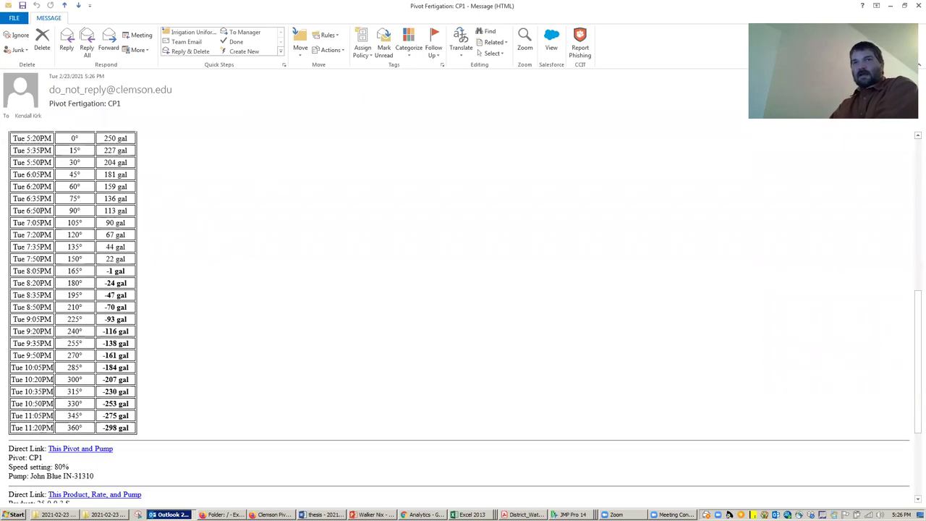
{"action": "scroll", "coordinate": [176, 291], "scroll_direction": "down", "scroll_amount": 5}
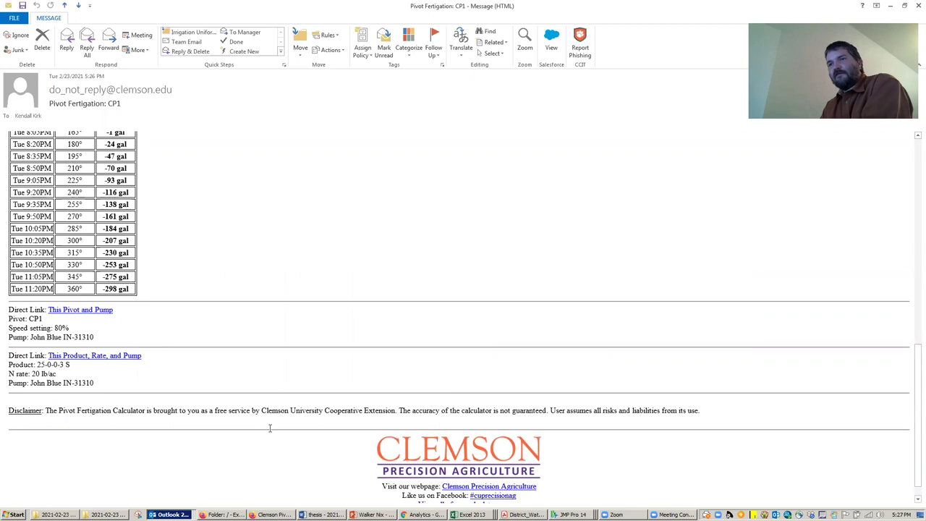
{"action": "mouse_move", "coordinate": [253, 515]}
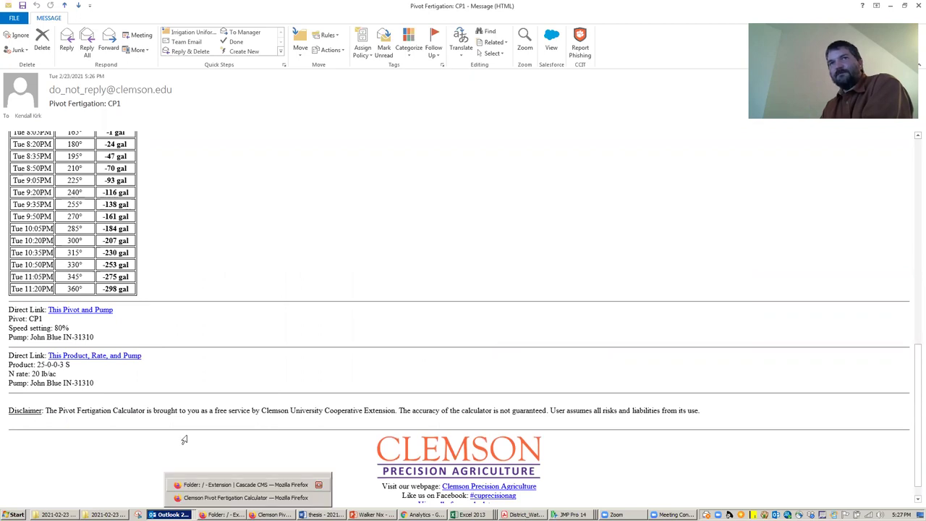
- Open the 'This Product, Rate, and Pump' link and review the calculator prefilled with 20 lb/ac N for 25-0-0-3S
{"action": "left_click", "coordinate": [105, 356]}
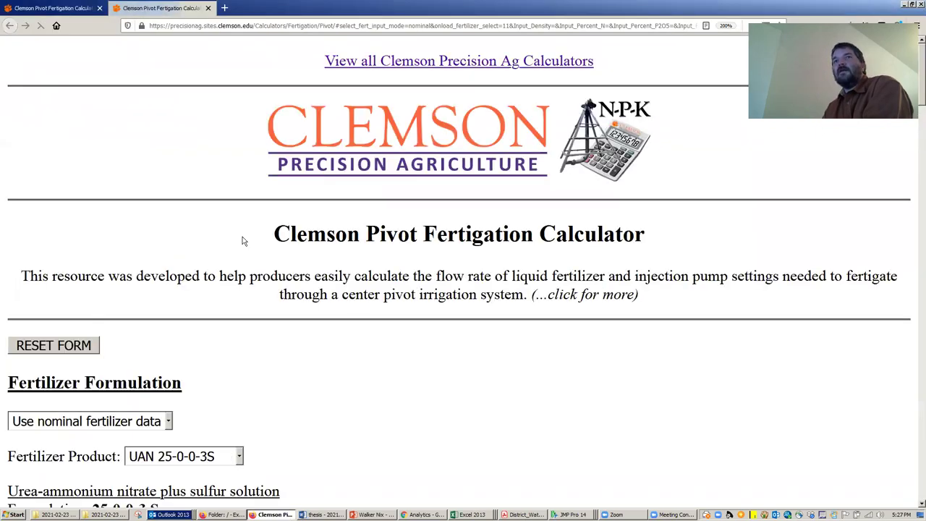
{"action": "scroll", "coordinate": [200, 214], "scroll_direction": "down", "scroll_amount": 5}
{"action": "scroll", "coordinate": [93, 70], "scroll_direction": "up", "scroll_amount": 2}
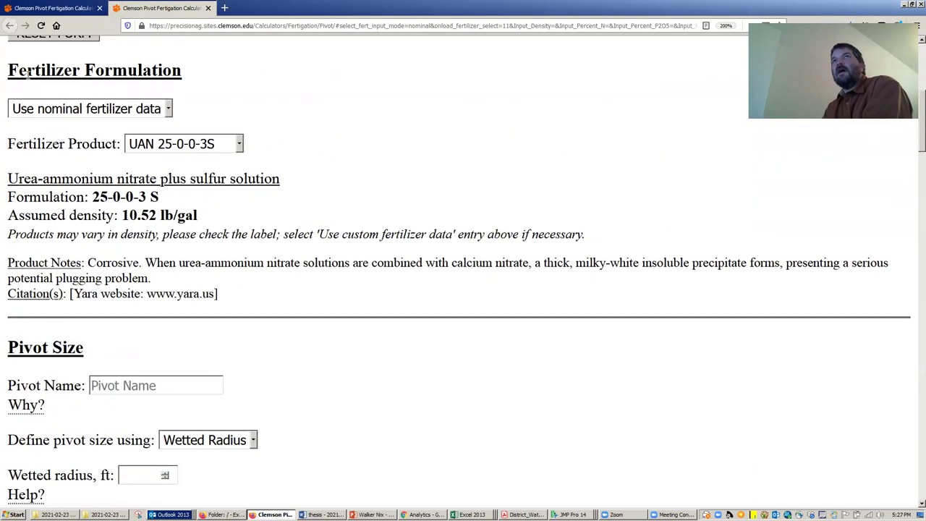
{"action": "scroll", "coordinate": [145, 228], "scroll_direction": "down", "scroll_amount": 4}
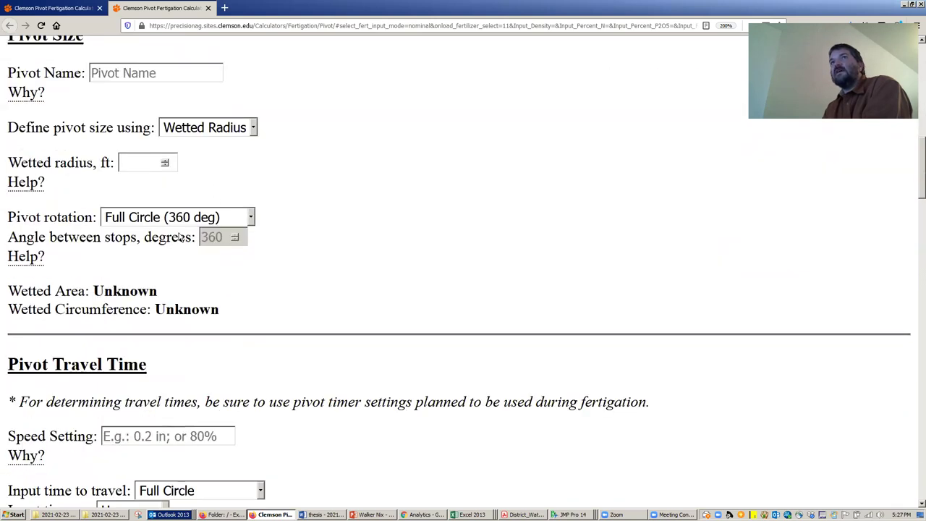
{"action": "scroll", "coordinate": [167, 231], "scroll_direction": "up", "scroll_amount": 1}
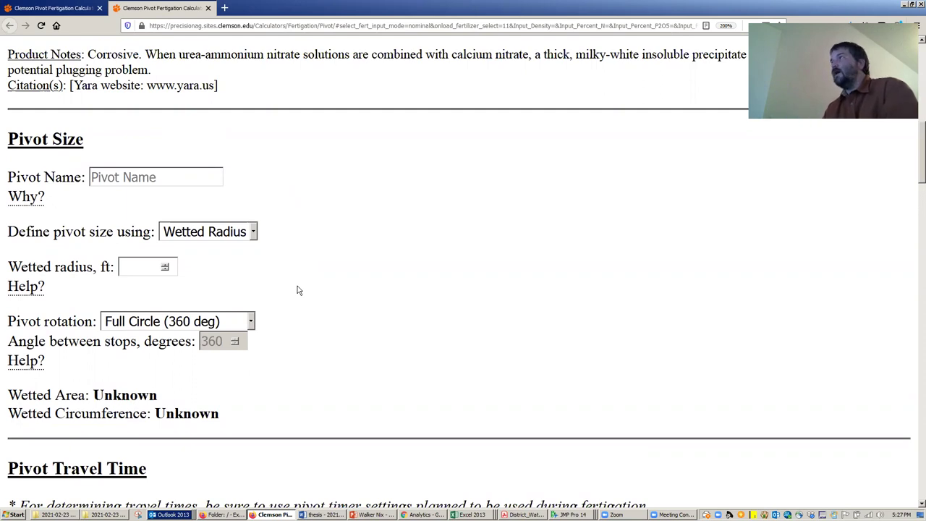
{"action": "scroll", "coordinate": [298, 286], "scroll_direction": "down", "scroll_amount": 4}
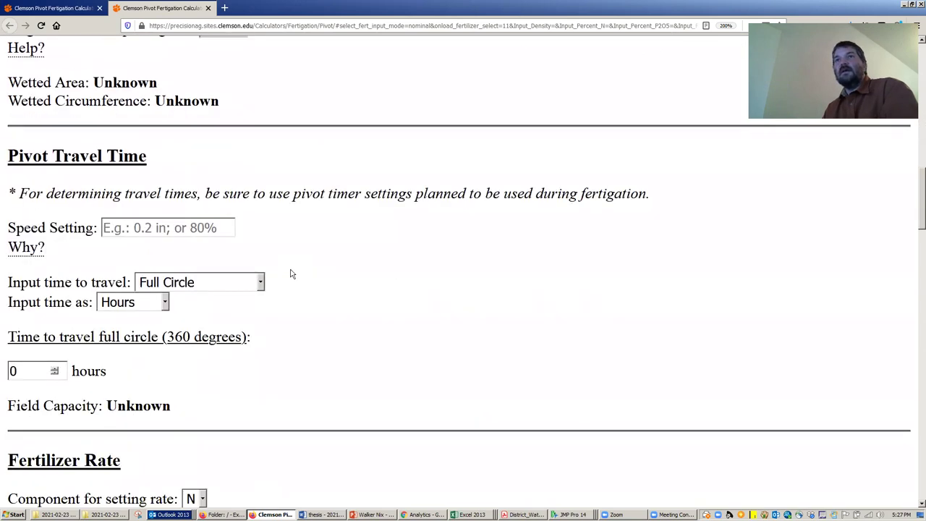
{"action": "scroll", "coordinate": [292, 274], "scroll_direction": "down", "scroll_amount": 5}
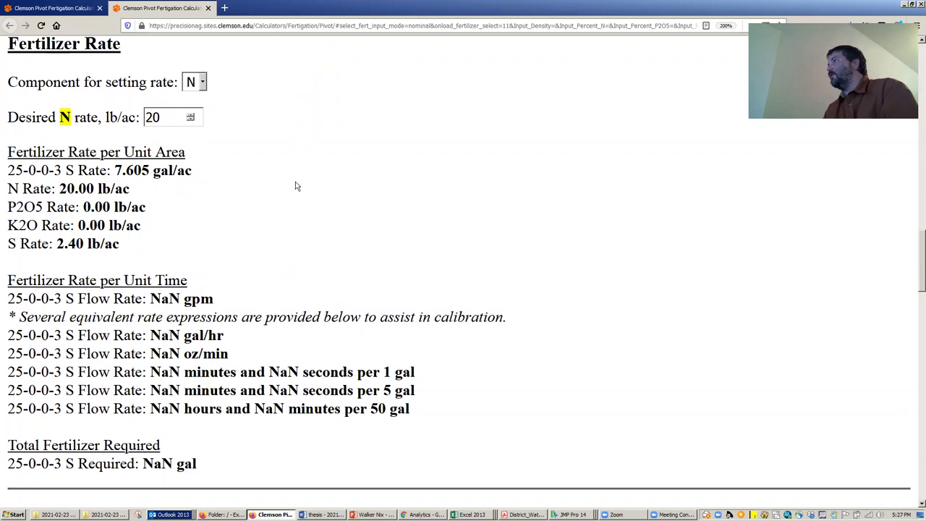
{"action": "scroll", "coordinate": [277, 189], "scroll_direction": "down", "scroll_amount": 4}
{"action": "scroll", "coordinate": [312, 174], "scroll_direction": "down", "scroll_amount": 5}
{"action": "scroll", "coordinate": [314, 174], "scroll_direction": "down", "scroll_amount": 12}
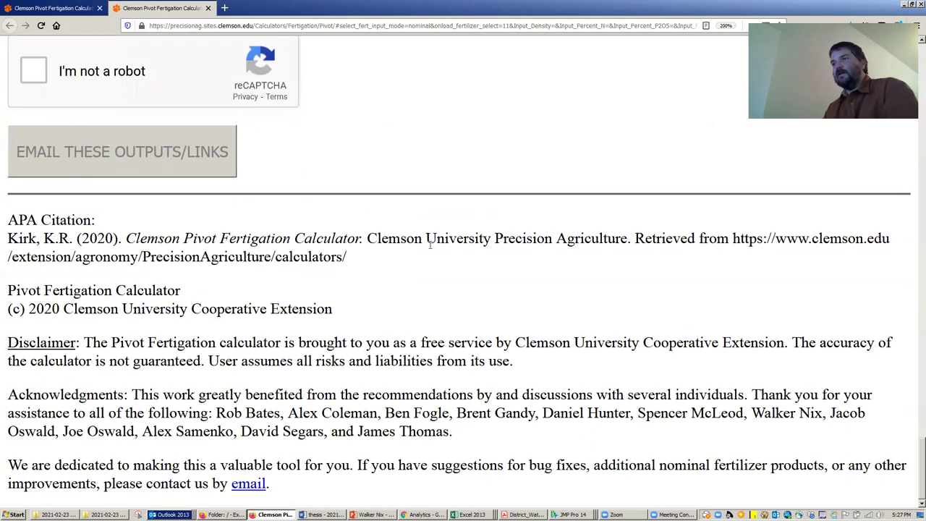